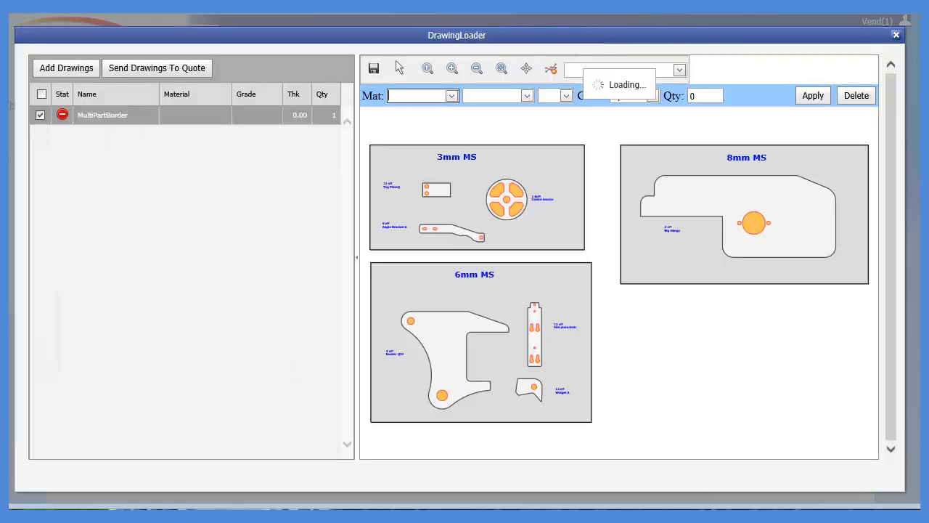
Step: Examine the quantity and name labels beside the parts in the 6mm MS frame
left_click(738, 418)
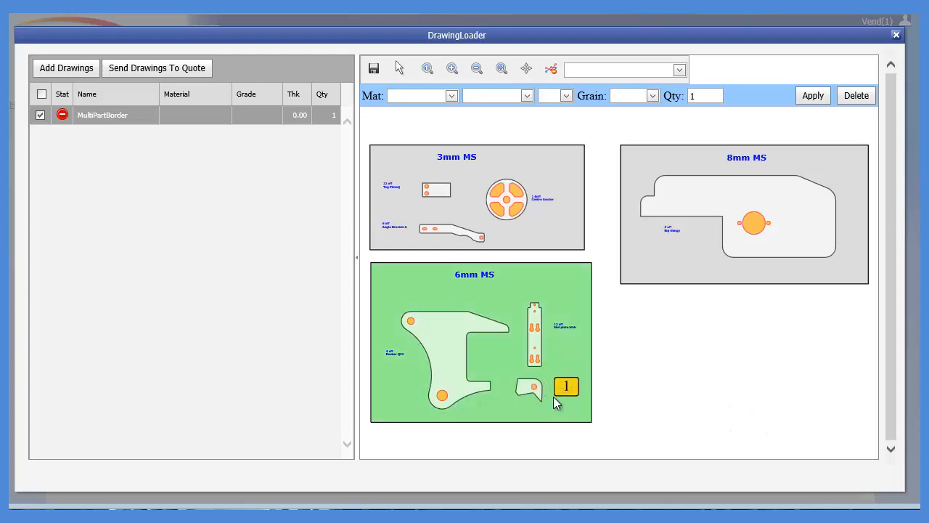
scroll(553, 397, "up", 3)
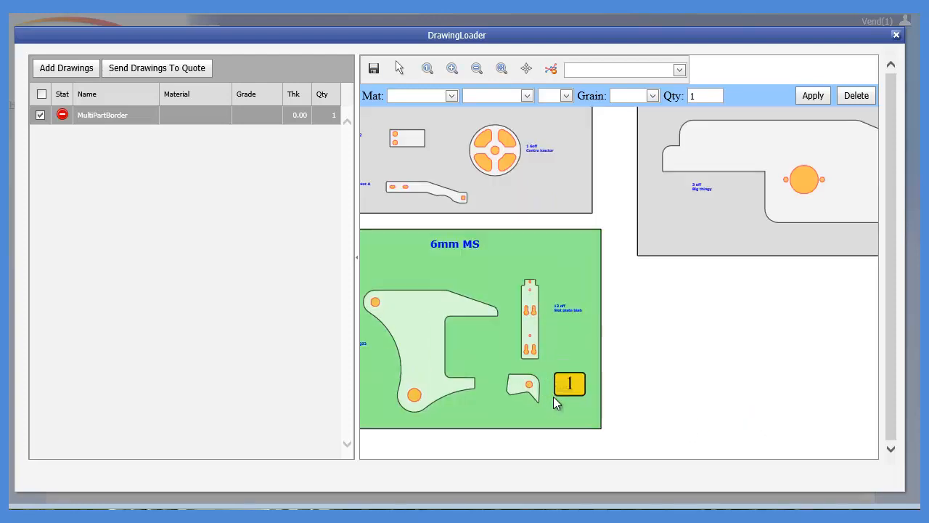
scroll(564, 387, "up", 3)
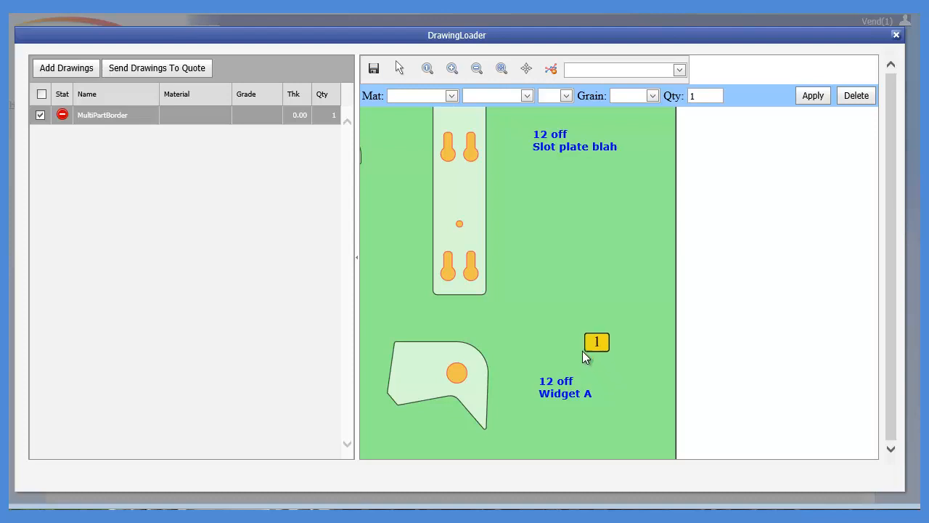
left_click(425, 70)
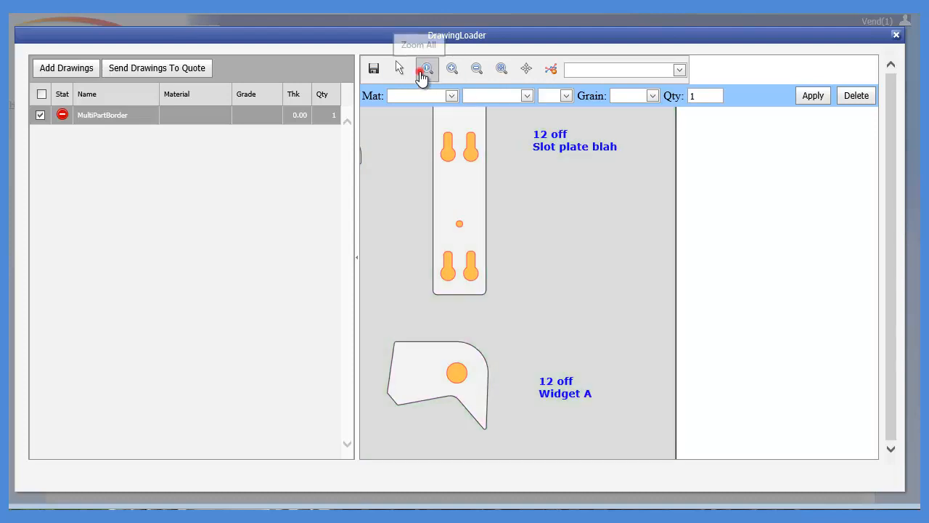
left_click(590, 130)
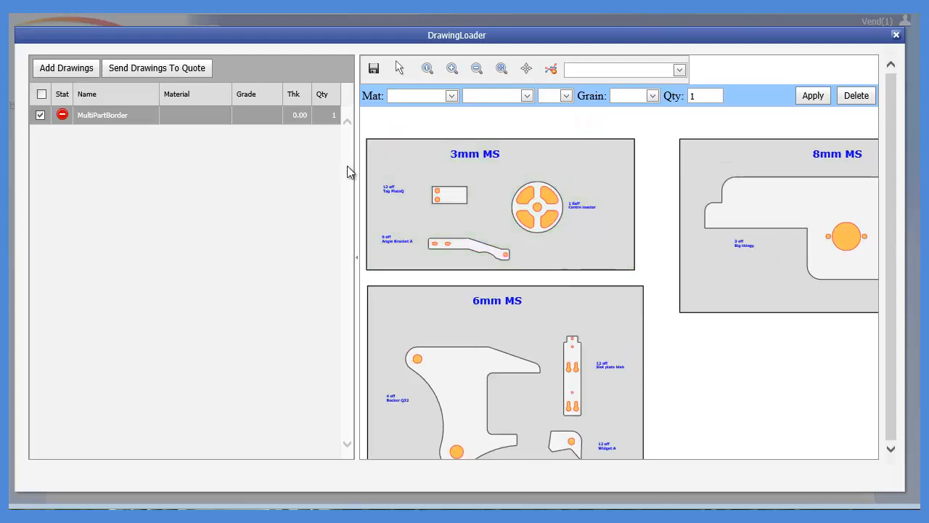
Step: Set the material to Mild Steel and the grade to 250HR PO for the 3mm MS parts
scroll(363, 149, "up", 1)
scroll(362, 153, "up", 1)
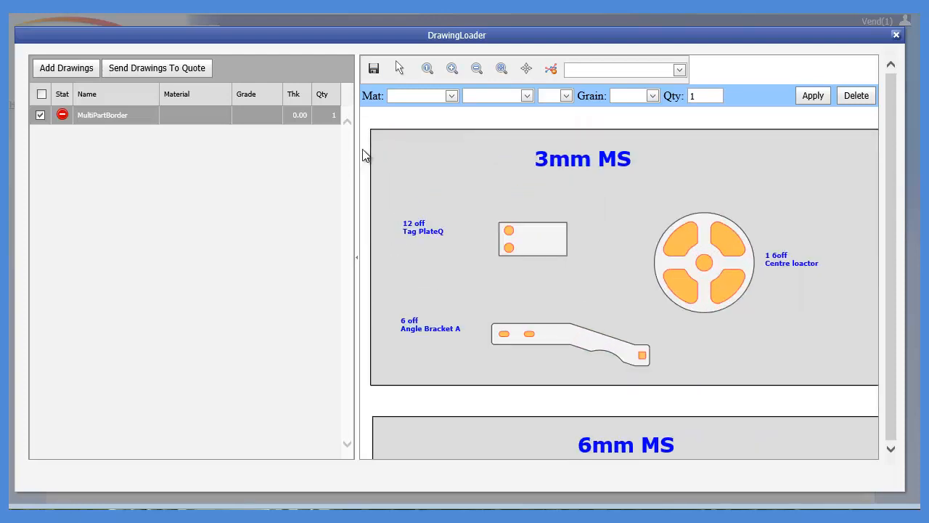
left_click(450, 96)
left_click(410, 156)
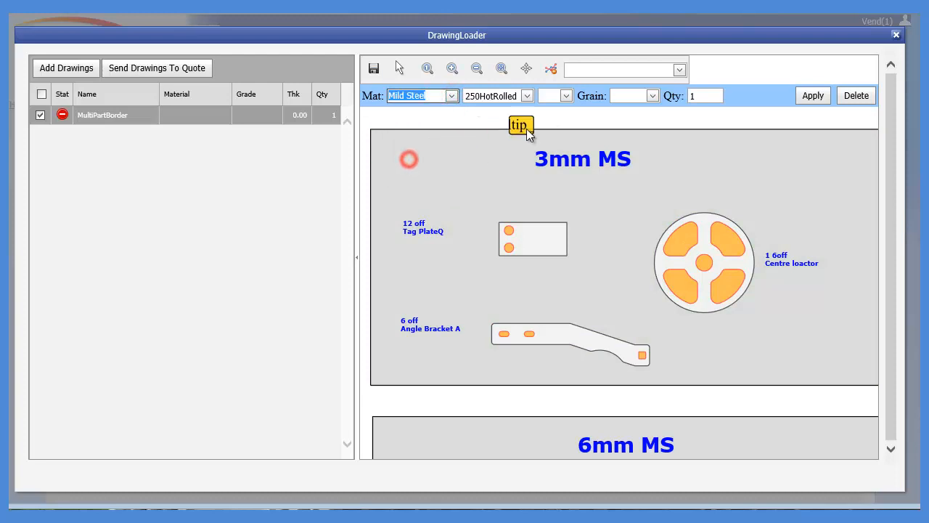
left_click(527, 96)
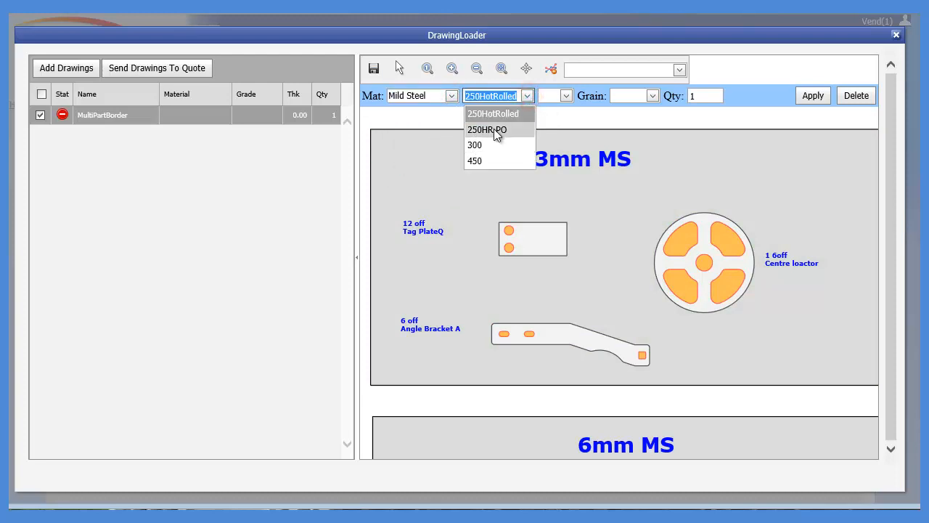
left_click(493, 128)
Step: Set the thickness to 3.00, the grain to N/A and the quantity to 6 for Angle Bracket A
left_click(565, 96)
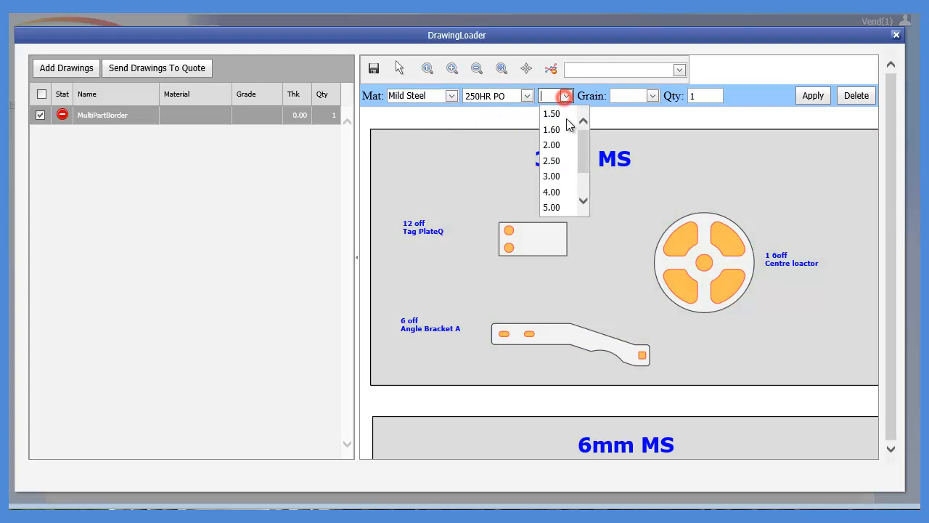
left_click(562, 181)
left_click(653, 96)
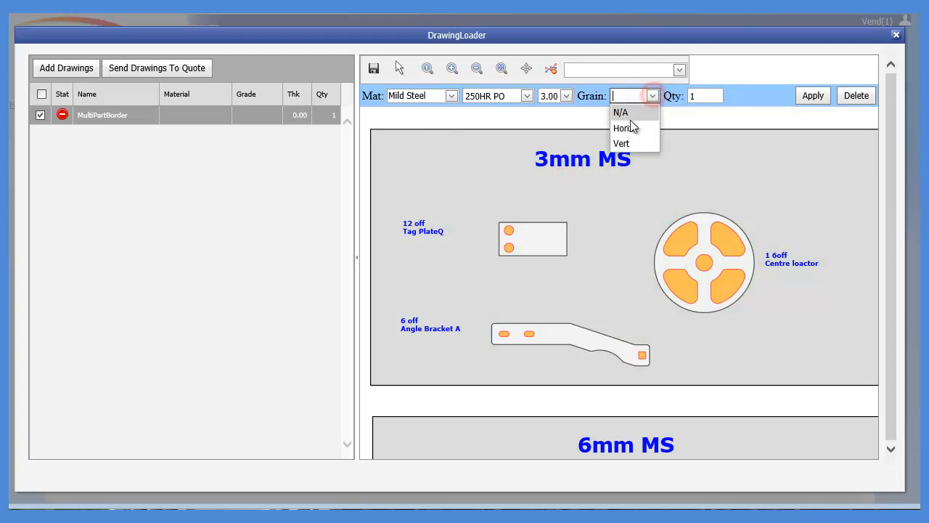
left_click(628, 113)
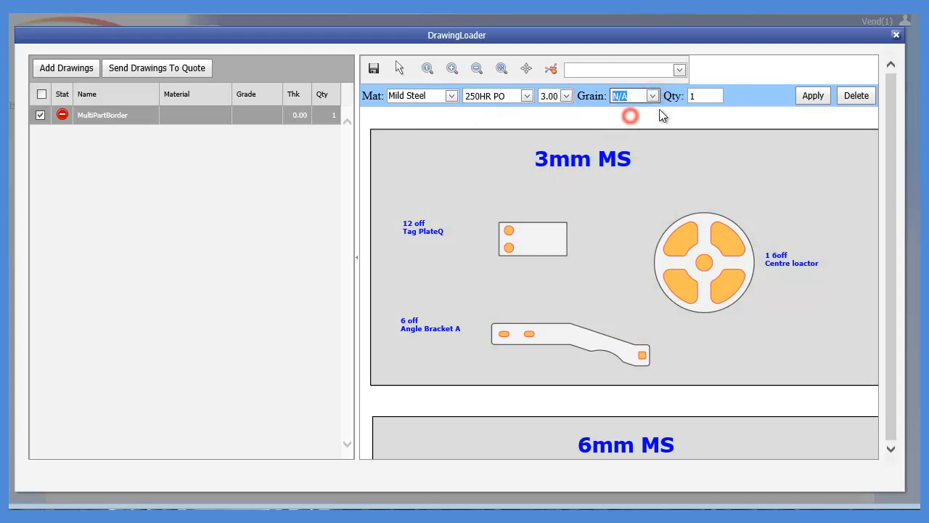
double_click(696, 95)
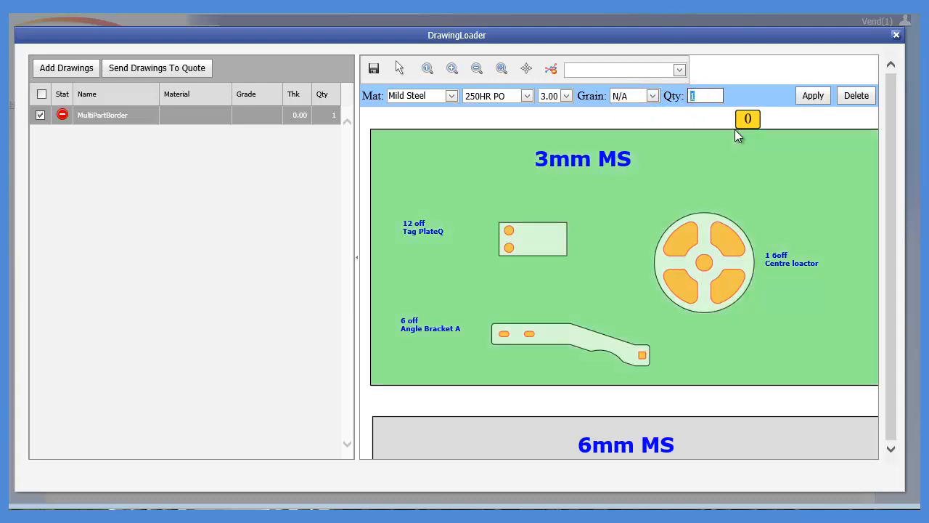
type("6")
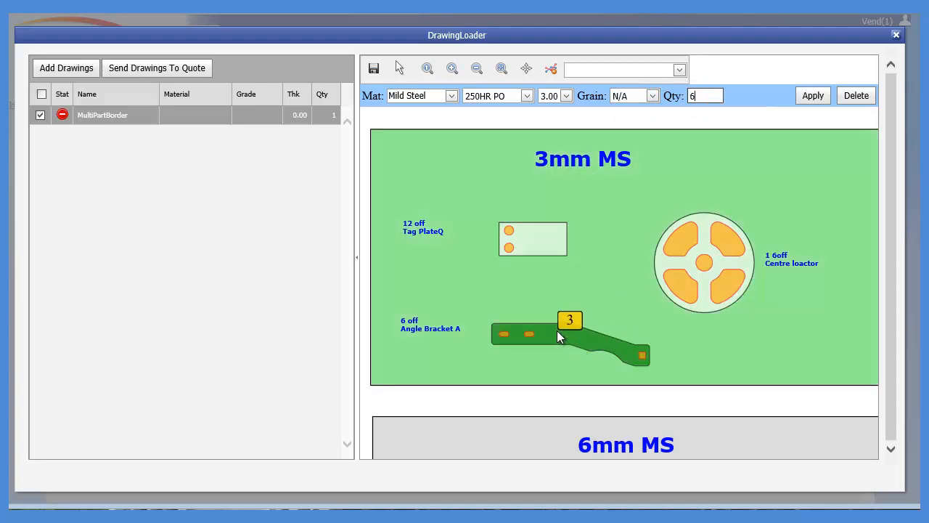
Step: Extract the Angle Bracket A profile as a new part under the suggested name and view the extracted part
left_click(557, 334)
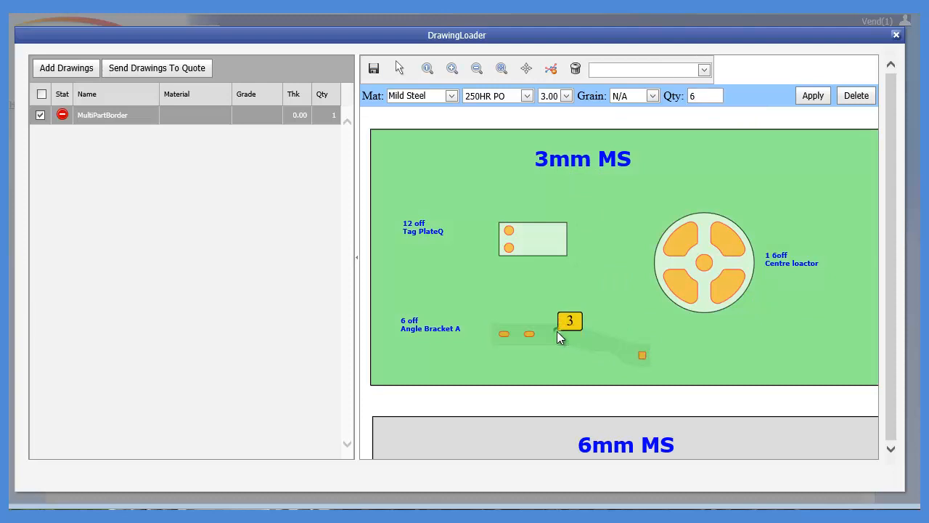
right_click(558, 332)
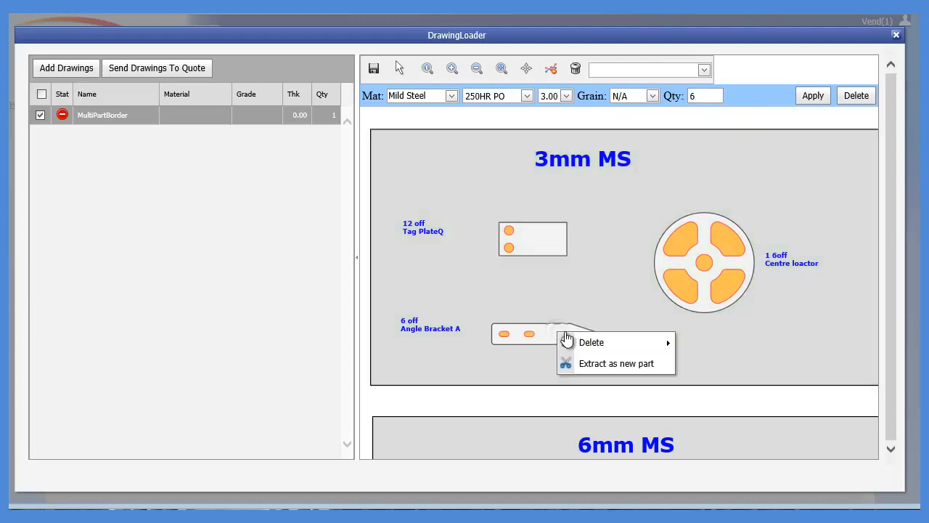
left_click(601, 367)
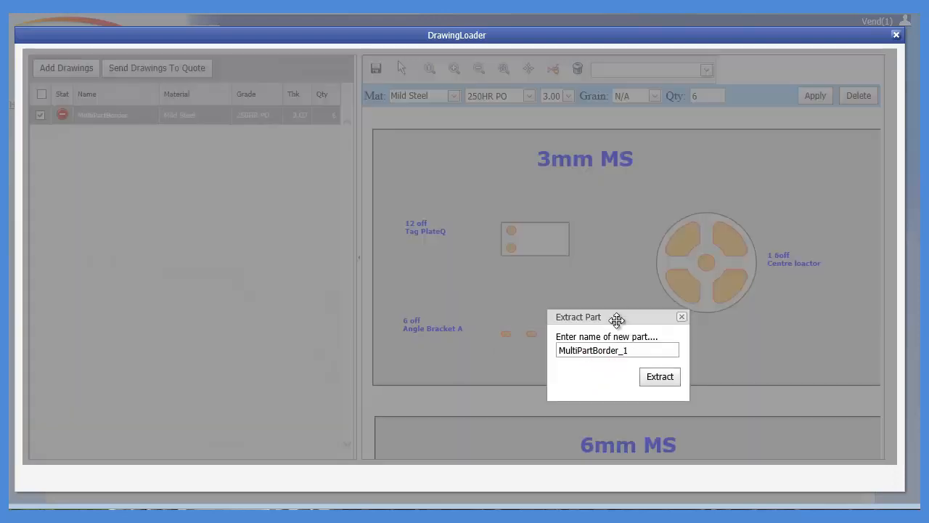
left_click_drag(609, 319, 606, 212)
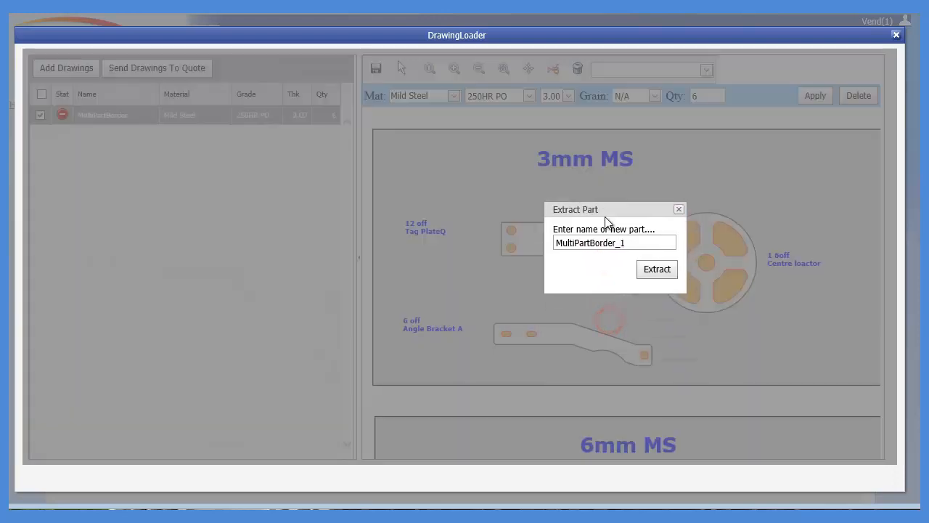
double_click(642, 244)
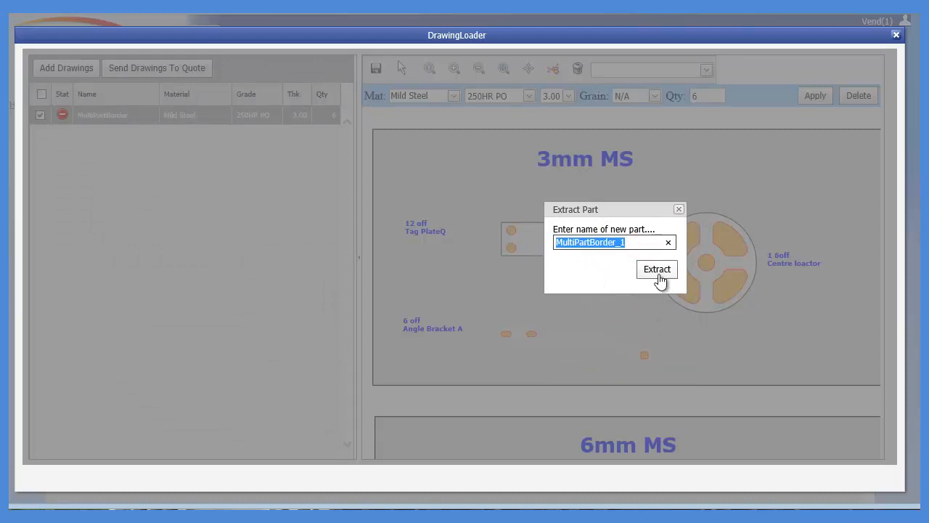
left_click(657, 272)
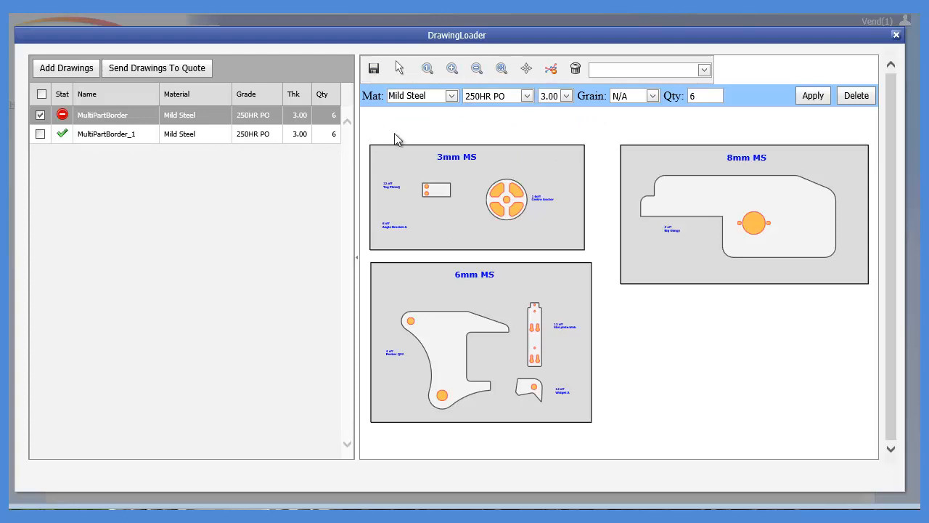
left_click(153, 136)
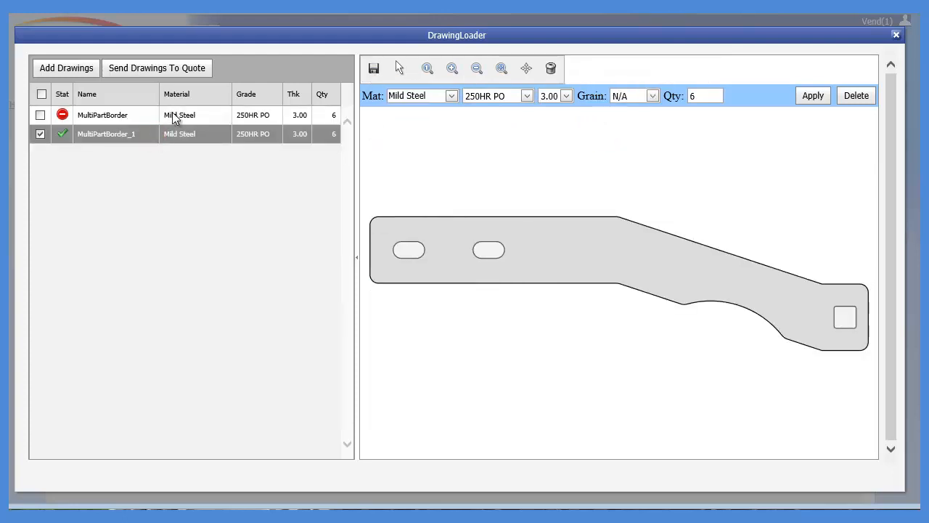
Step: Extract the round Centre loactor profile from the MultiPartBorder drawing as a new part under the suggested name, and review both extracted parts
left_click(175, 120)
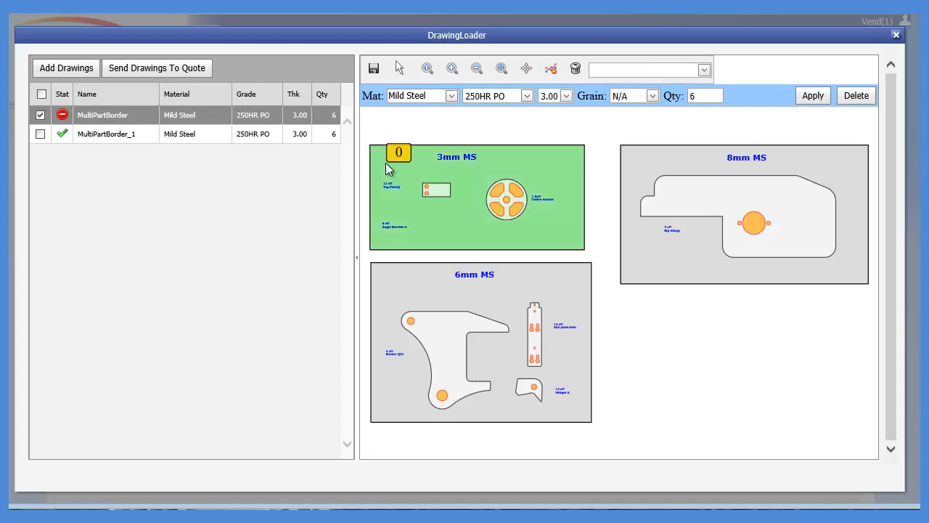
scroll(417, 210, "up", 3)
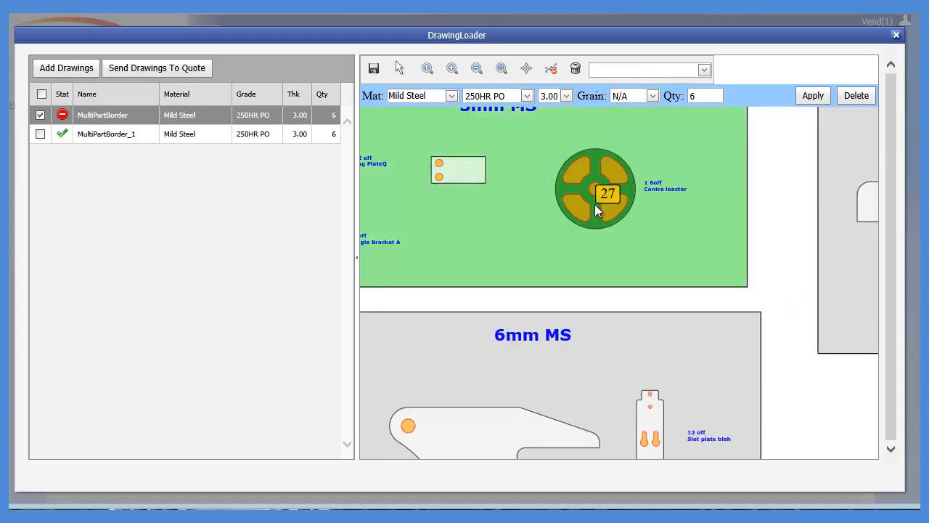
right_click(595, 205)
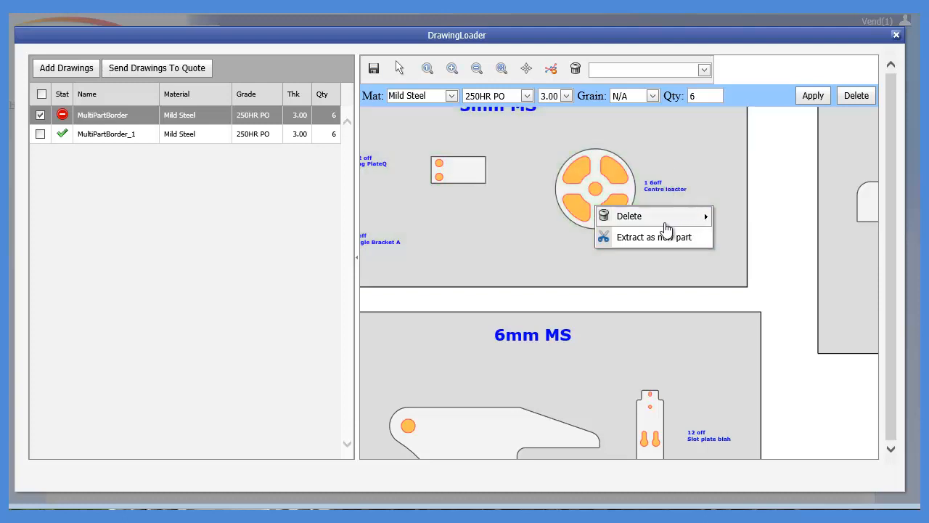
left_click(663, 236)
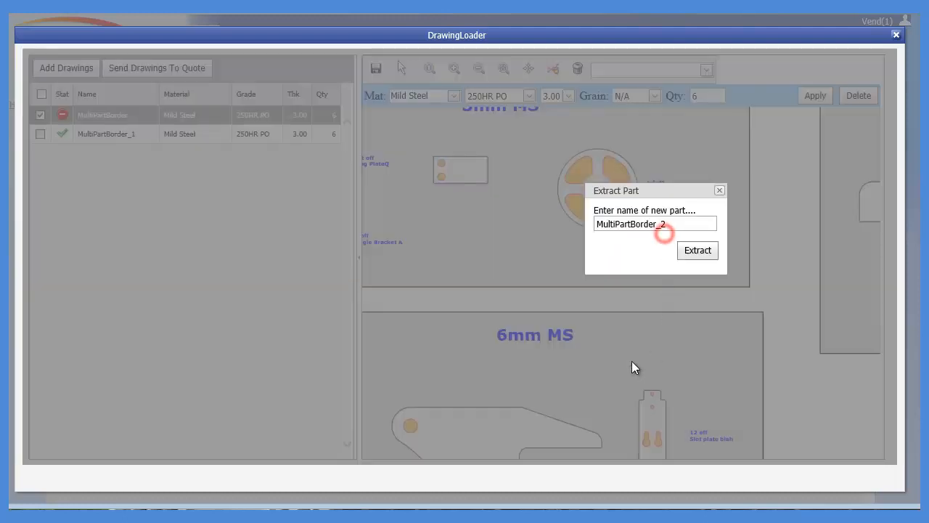
left_click(697, 251)
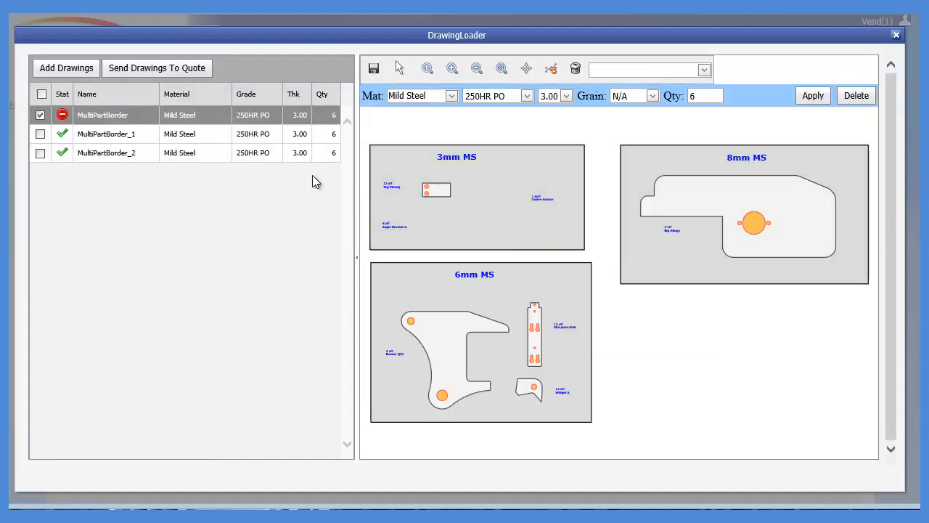
left_click(180, 152)
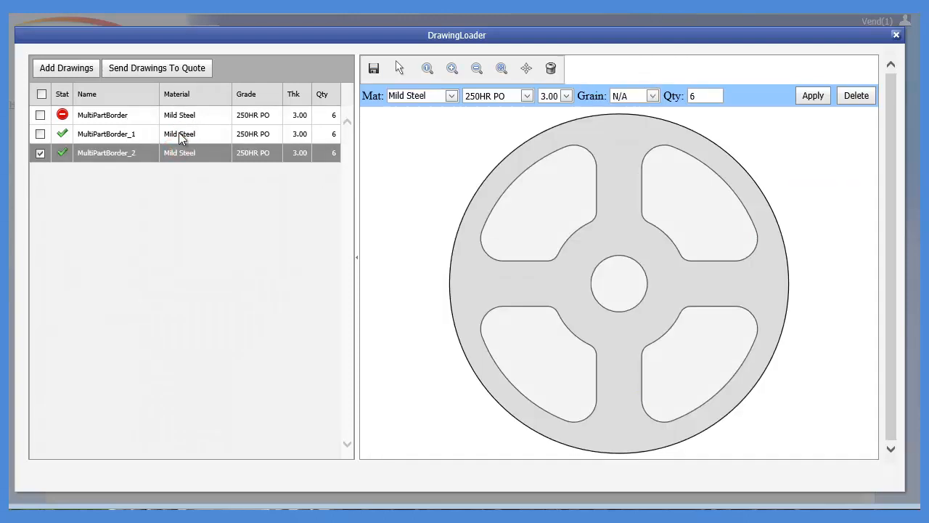
left_click(182, 138)
Step: Return to the MultiPartBorder drawing and set the quantity to 12 for Tag PlateQ
left_click(166, 114)
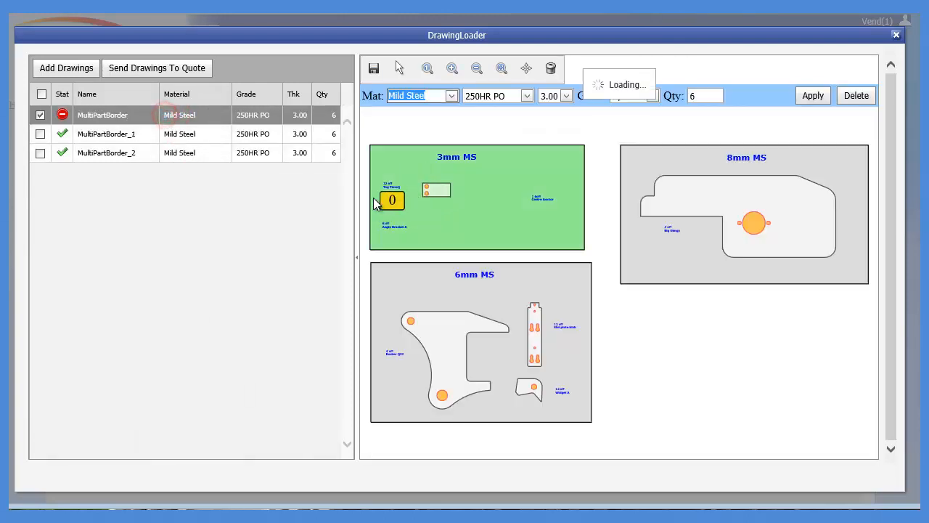
scroll(376, 187, "up", 5)
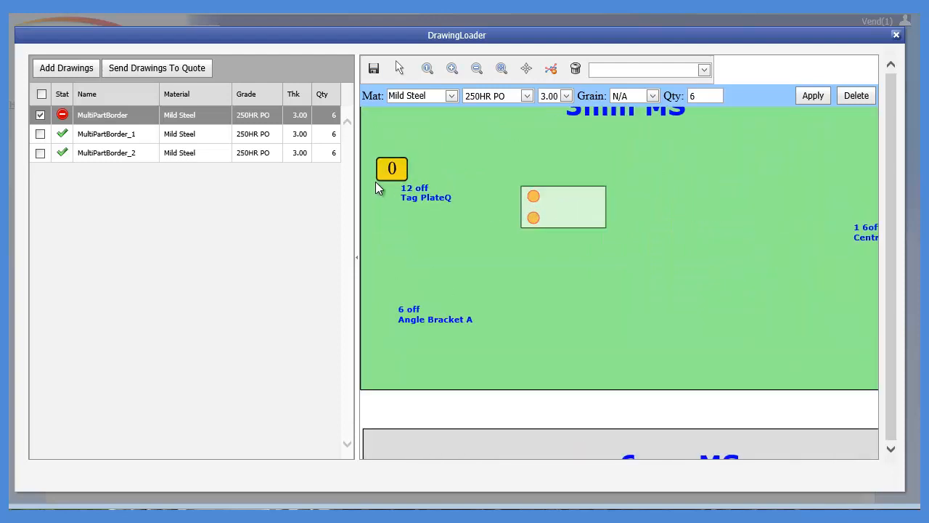
left_click_drag(375, 182, 415, 187)
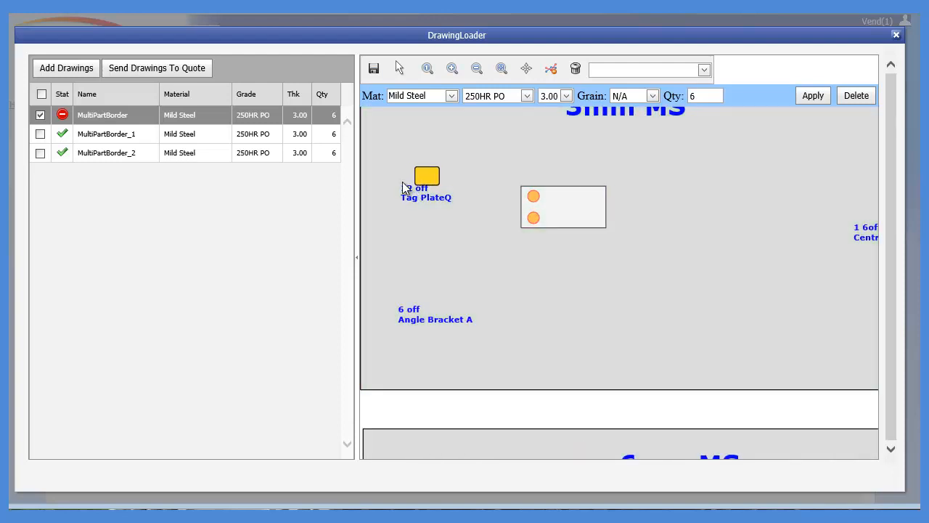
left_click_drag(699, 97, 675, 91)
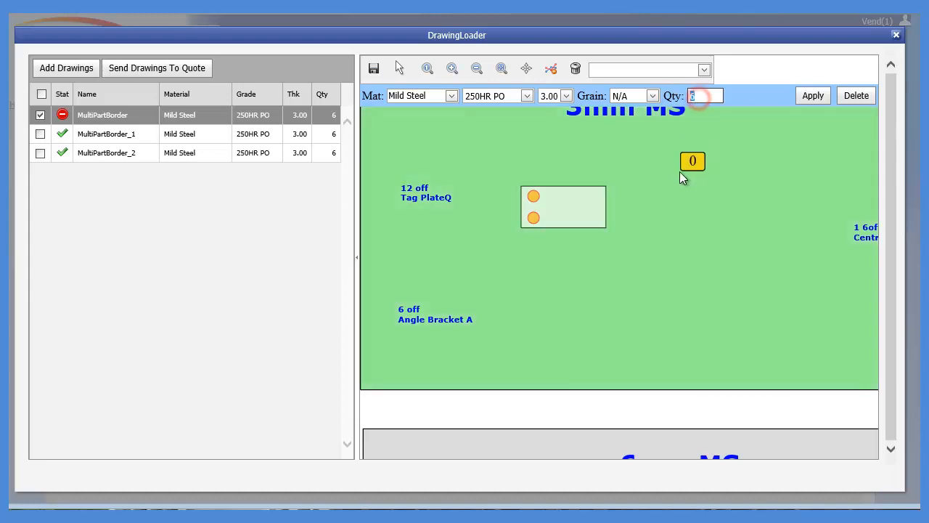
type("12")
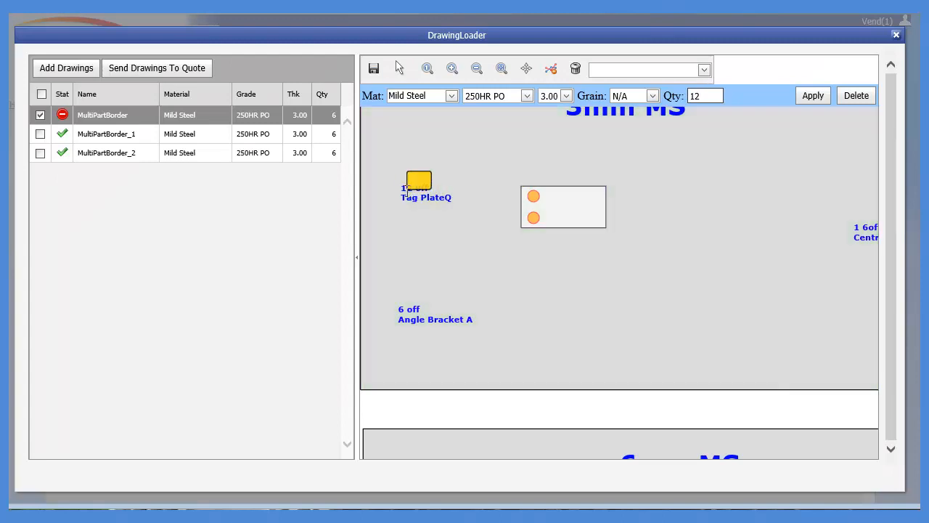
Step: Extract the rectangular two-hole plate from the 3mm MS group as a new part named Tag PlateQ
left_click(401, 197)
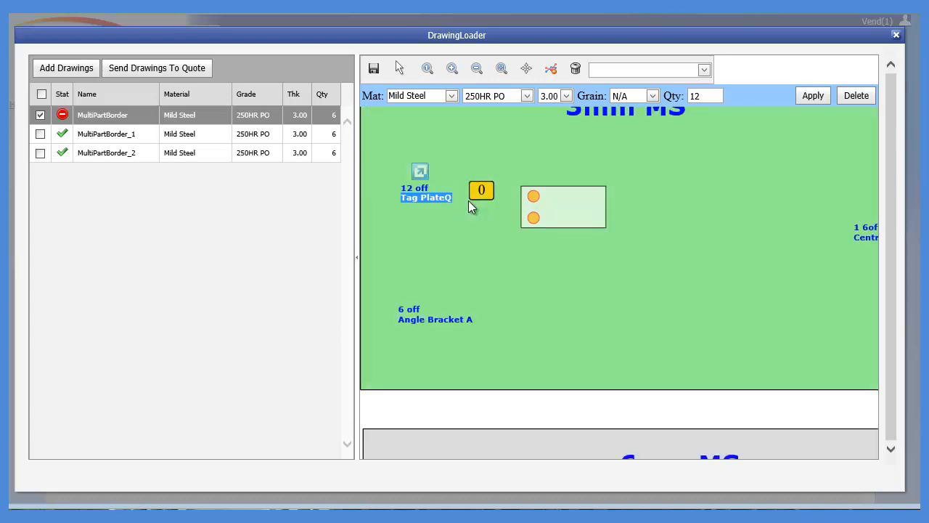
right_click(586, 205)
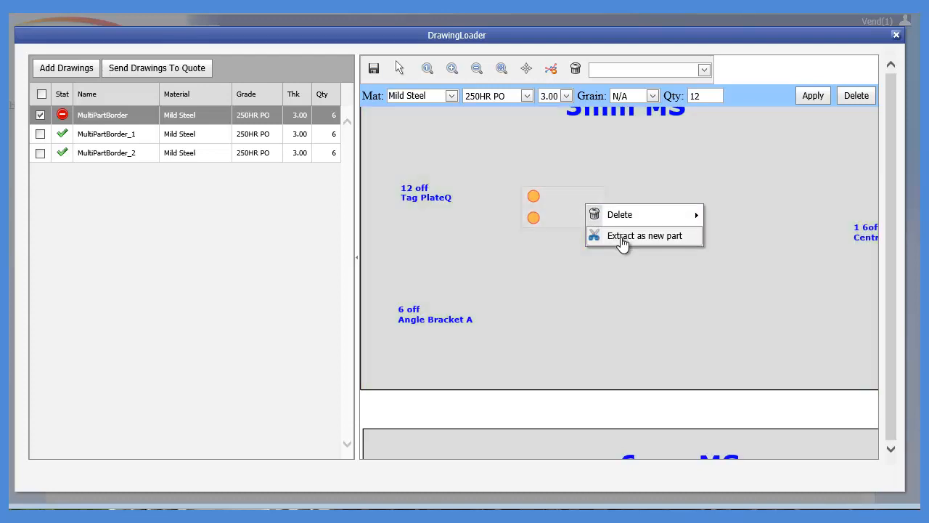
left_click(616, 236)
double_click(662, 223)
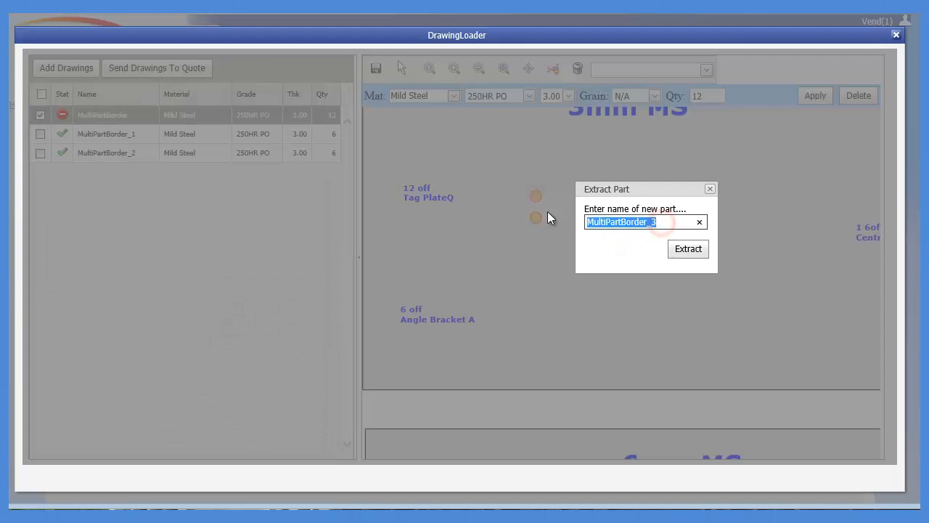
type("Tag PlateQ")
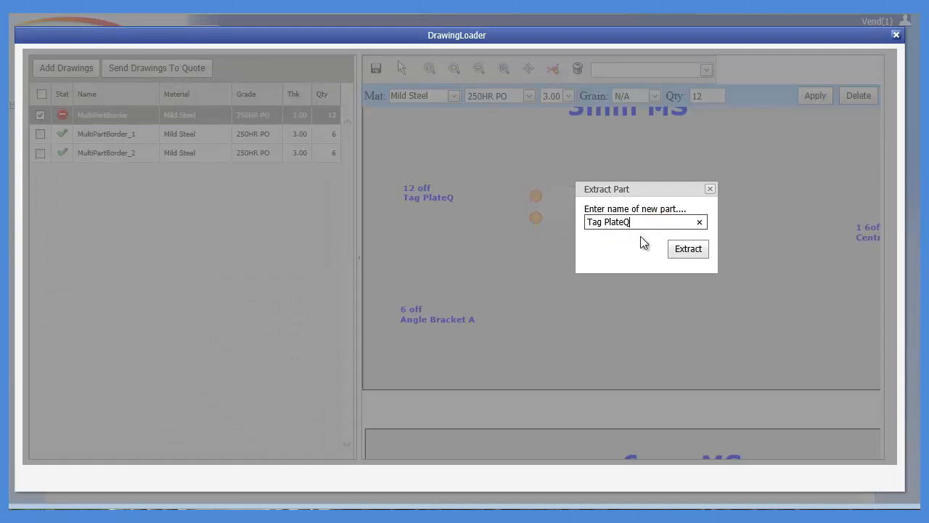
left_click(693, 254)
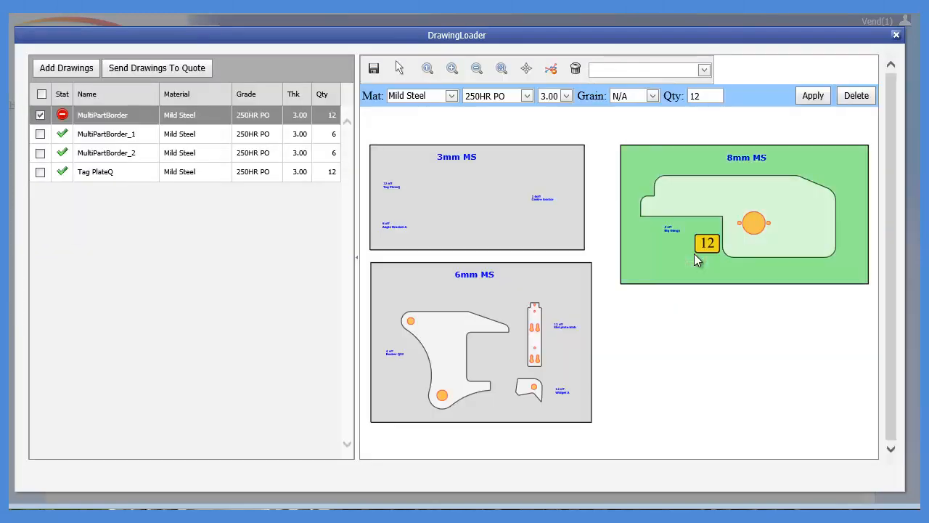
Step: Review the extracted Tag PlateQ and the earlier extracted parts, and return to the MultiPartBorder drawing
left_click(69, 174)
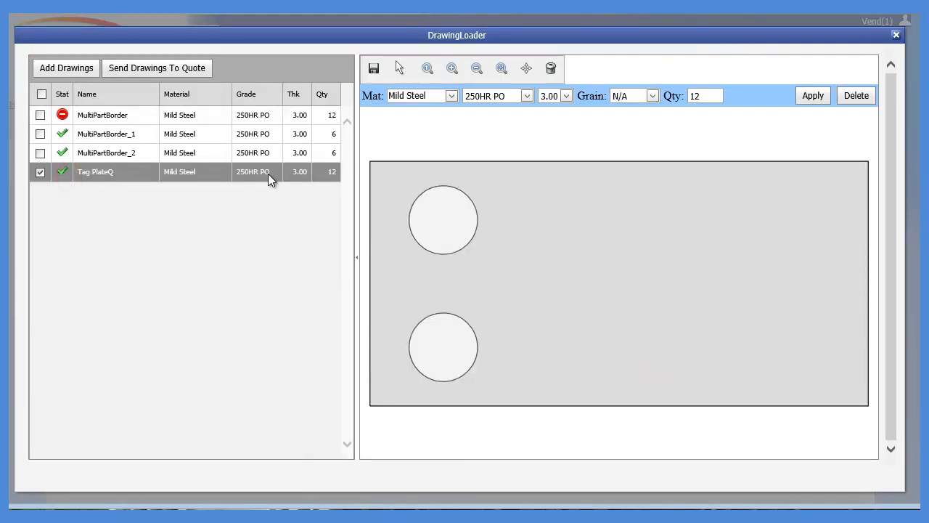
left_click(301, 149)
left_click(305, 132)
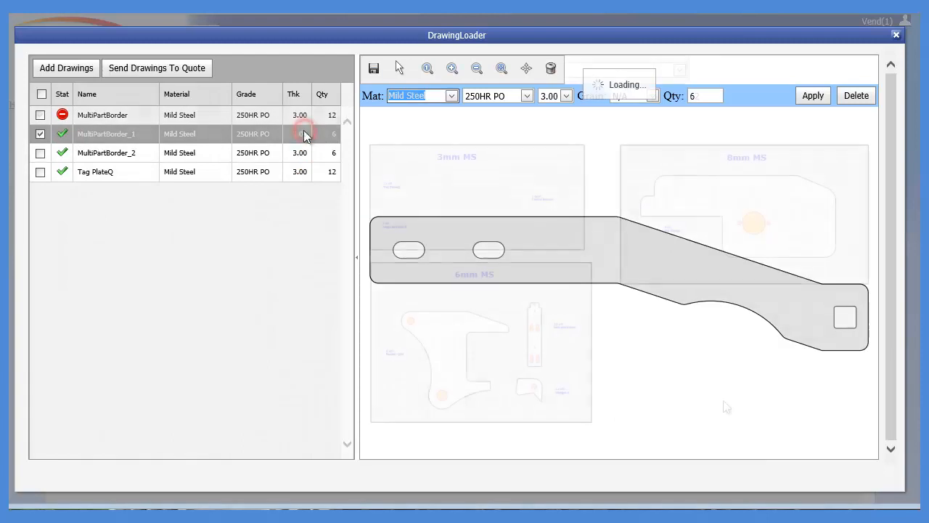
left_click(302, 116)
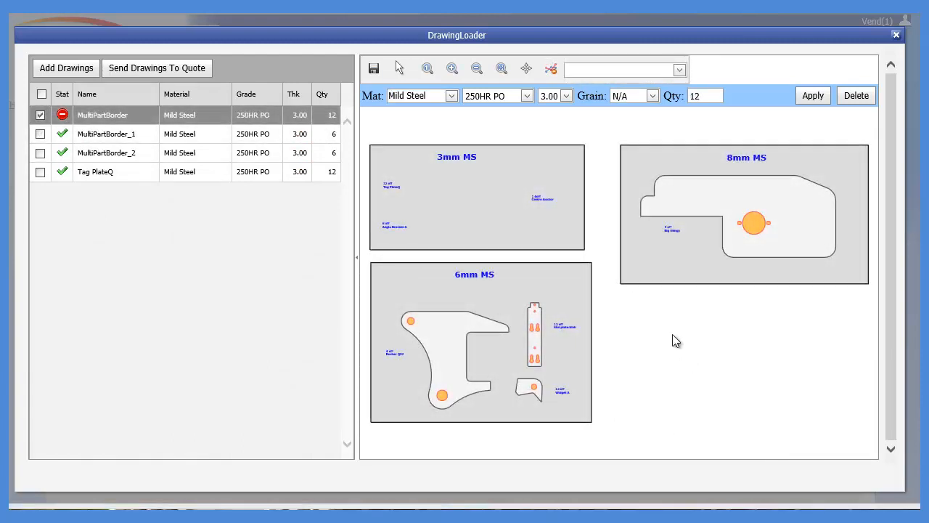
Step: Delete only the border around the 6mm MS group, keeping the profiles and labels inside it
left_click(573, 277)
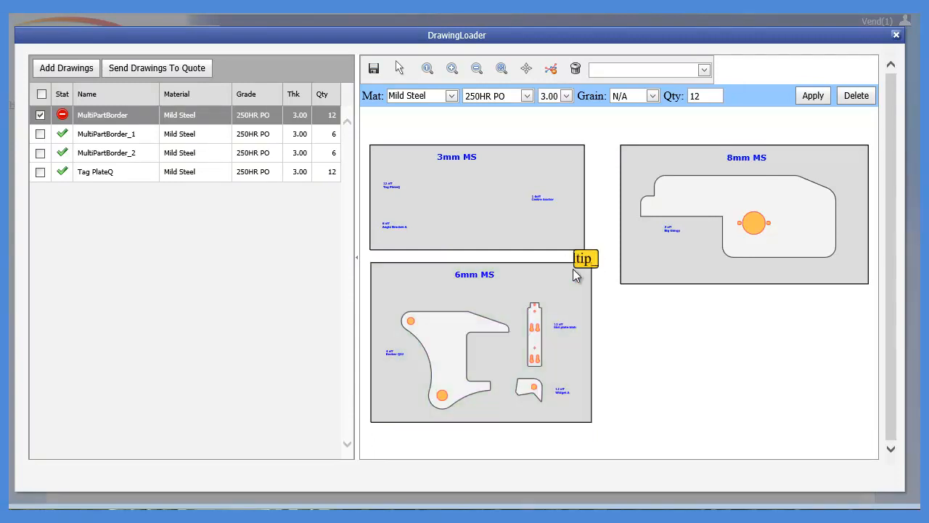
right_click(576, 274)
mouse_move(608, 281)
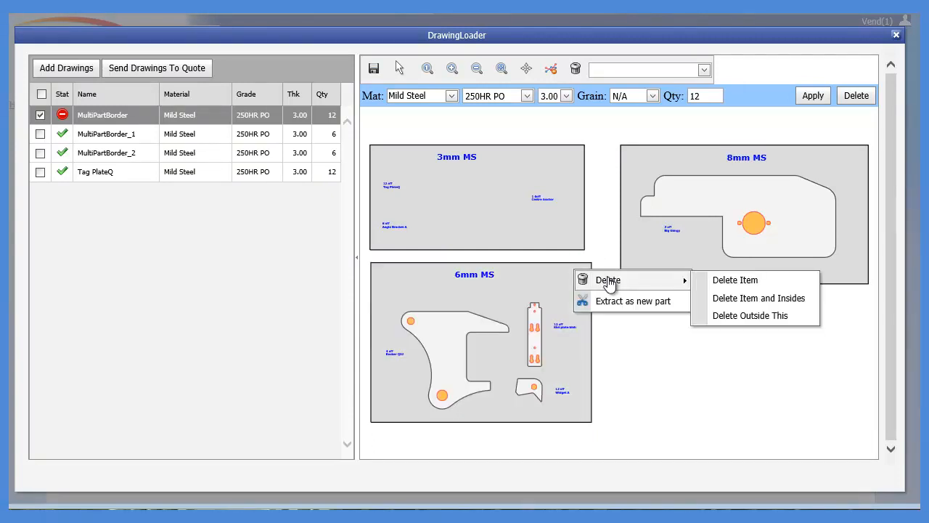
left_click(725, 281)
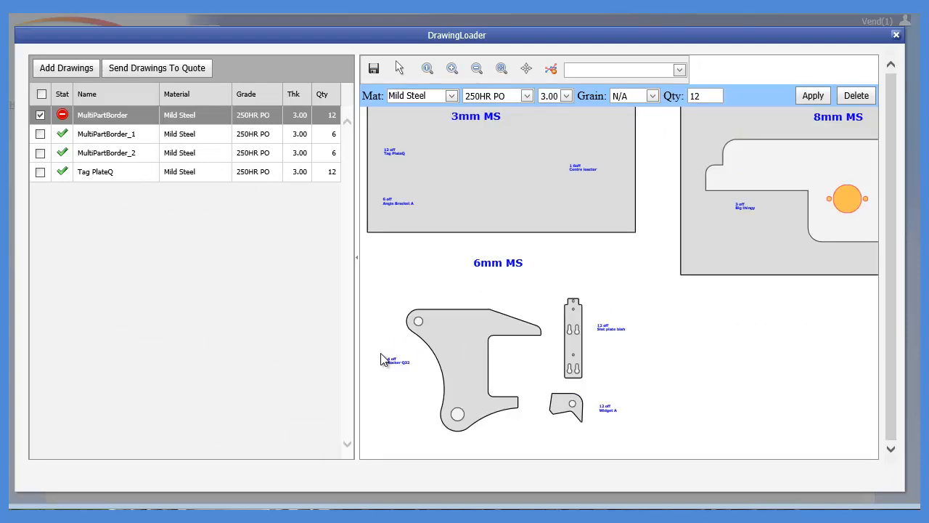
Step: Set the thickness to 6.00 and the quantity to 4 for Rocker Q32
scroll(381, 353, "up", 2)
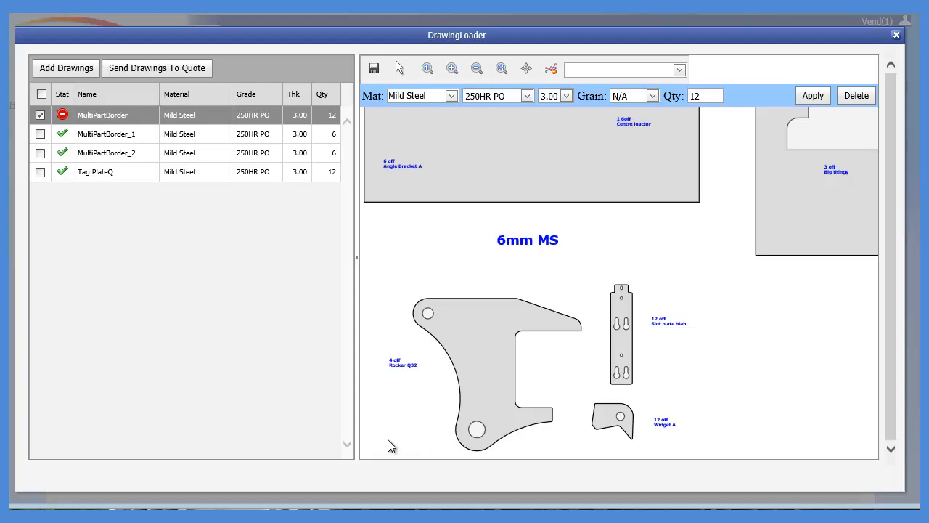
scroll(391, 445, "up", 3)
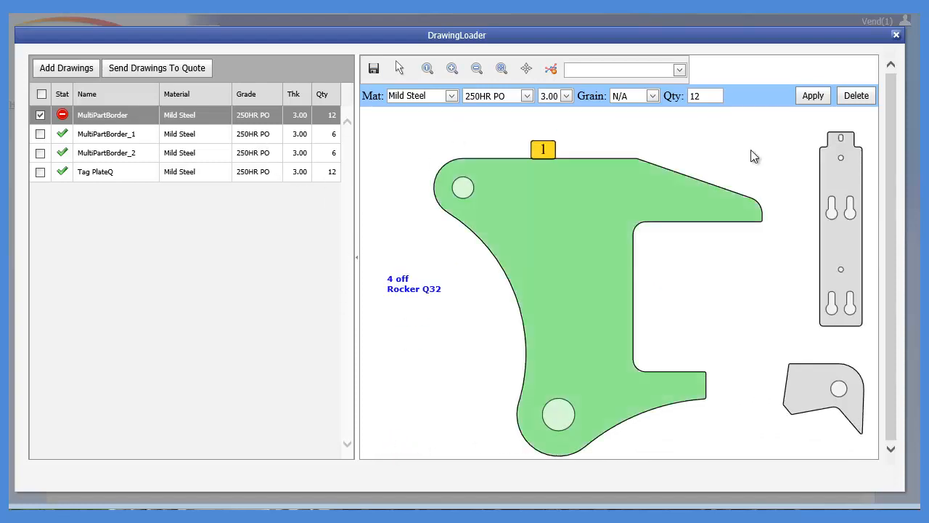
left_click(566, 95)
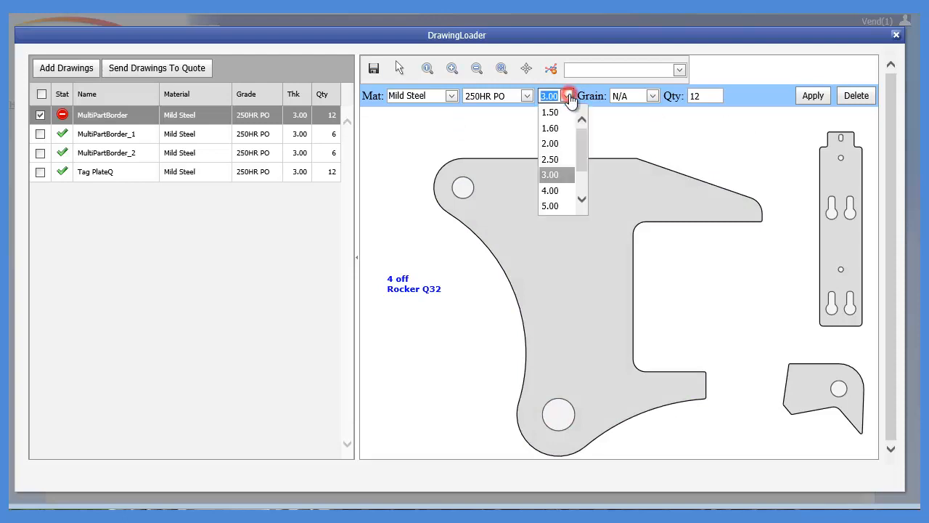
left_click(582, 200)
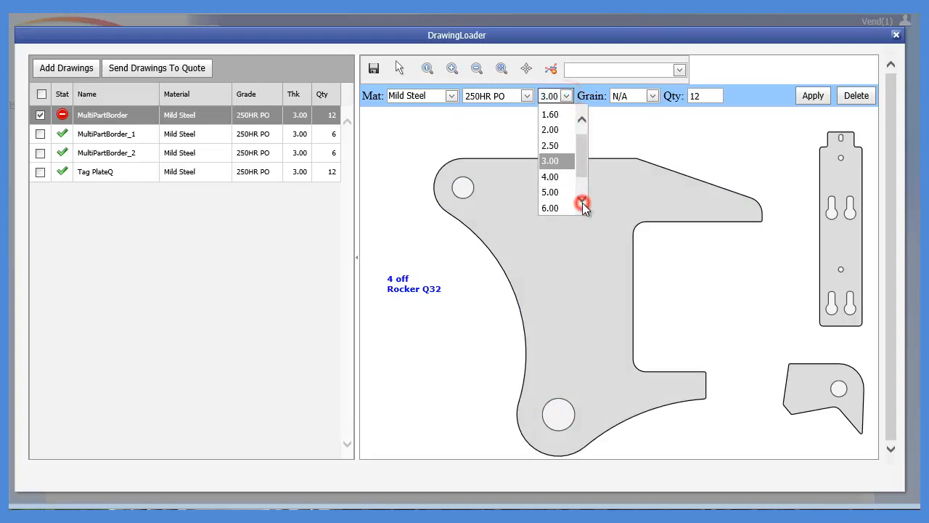
left_click(550, 206)
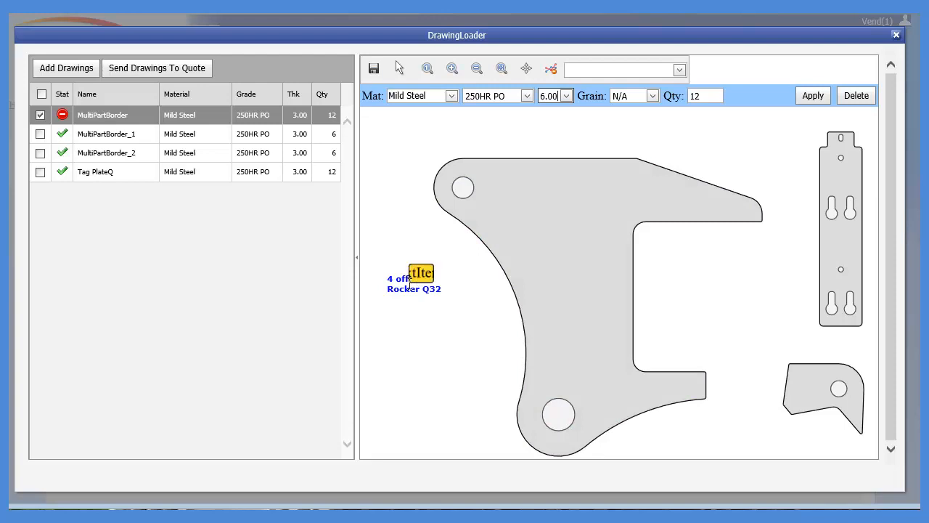
double_click(700, 96)
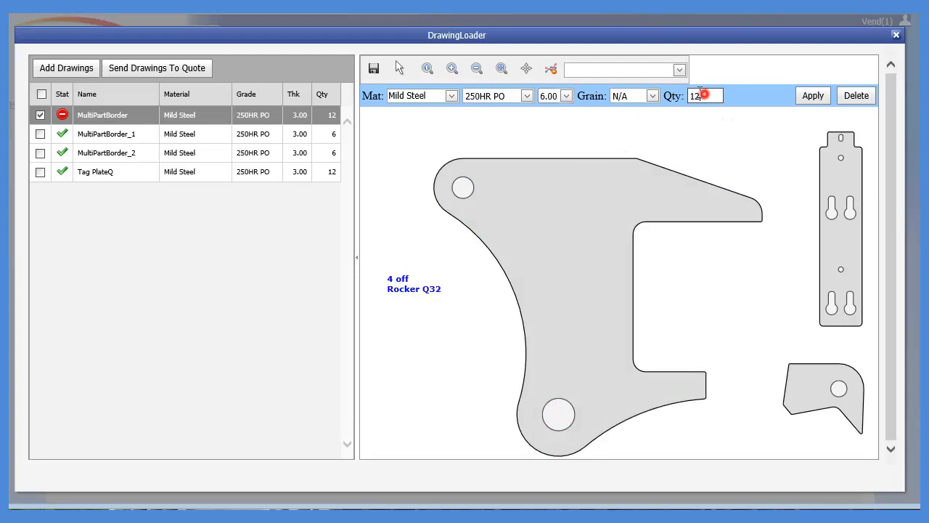
type("4")
Step: Extract the large rocker profile from the 6mm MS group as a new part named Rocker Q32
left_click(387, 287)
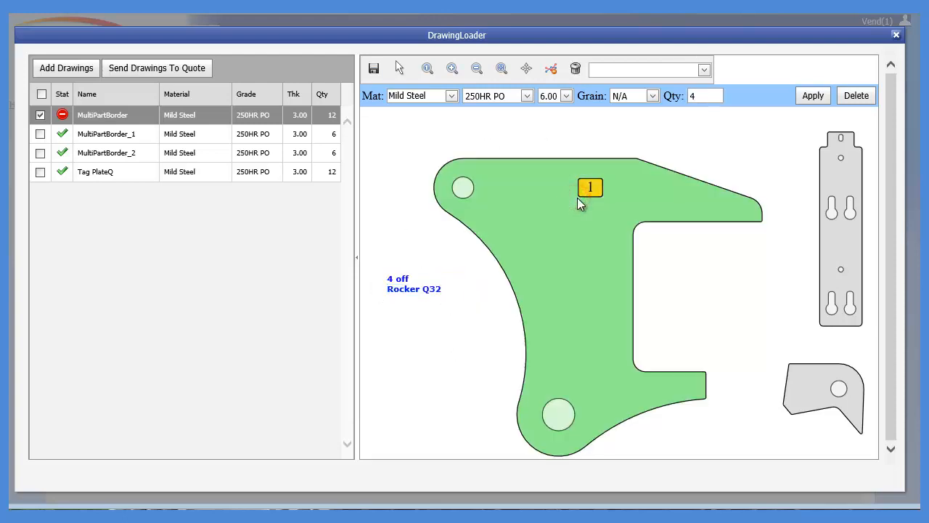
right_click(577, 198)
left_click(624, 230)
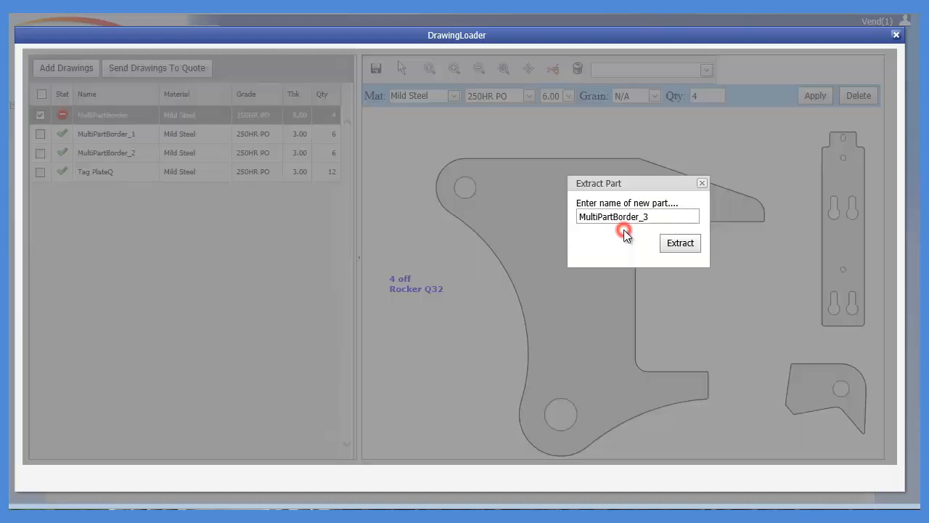
left_click_drag(663, 215, 556, 215)
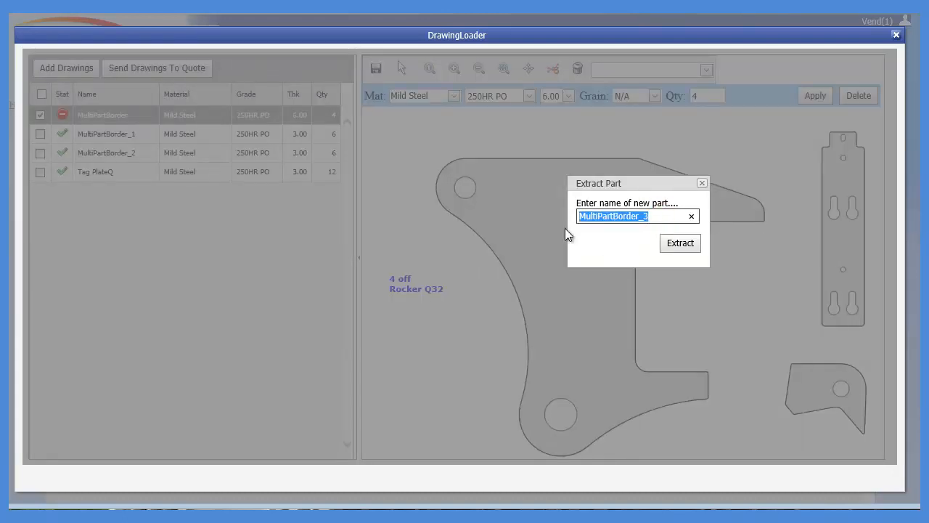
type("Rocker Q32")
left_click(679, 242)
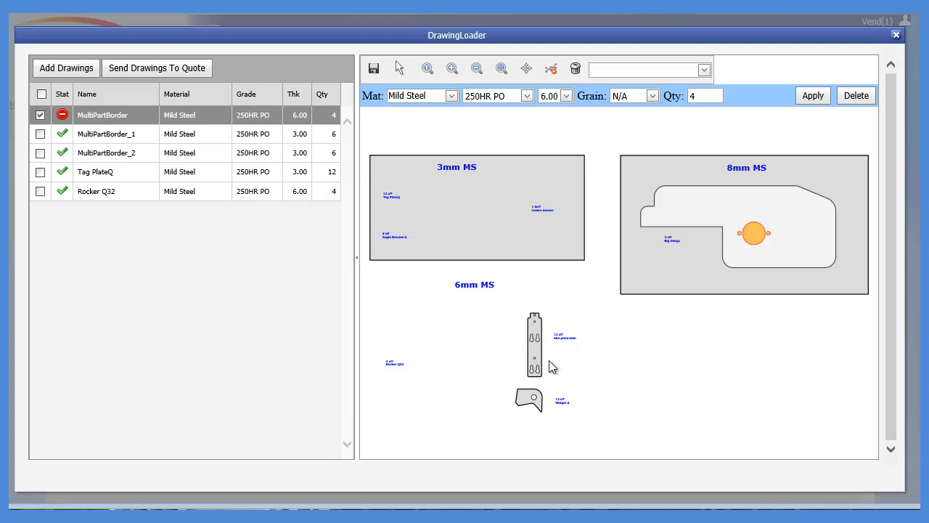
Step: Set the quantity to 12 for the slotted plate in the 6mm MS group
scroll(549, 358, "up", 1)
scroll(548, 353, "up", 2)
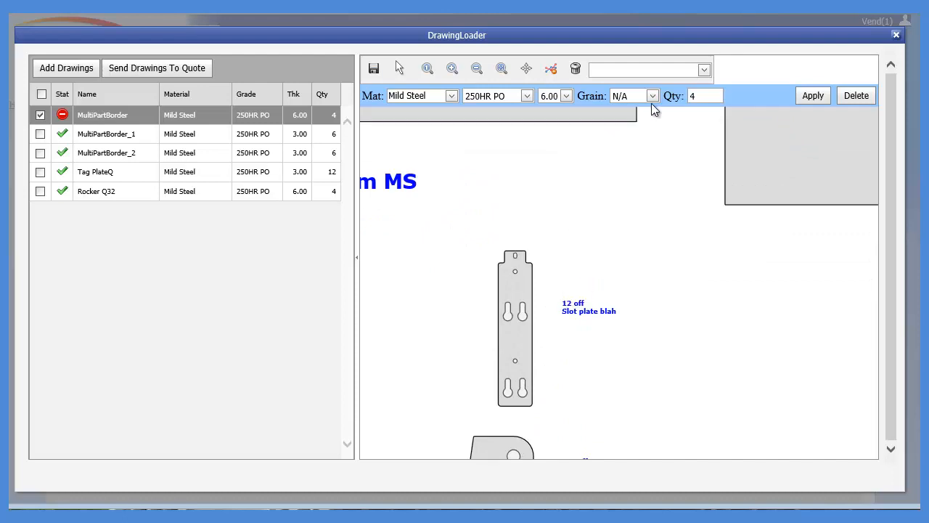
double_click(708, 97)
type("12")
Step: Extract the slotted plate as a new part, naming it Slot plate blah from its drawing label
left_click_drag(560, 311, 616, 315)
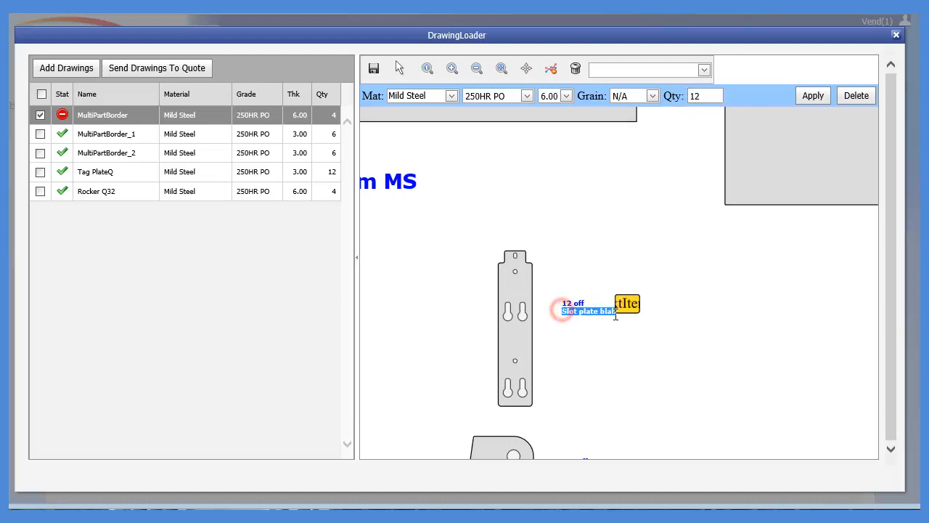
right_click(513, 281)
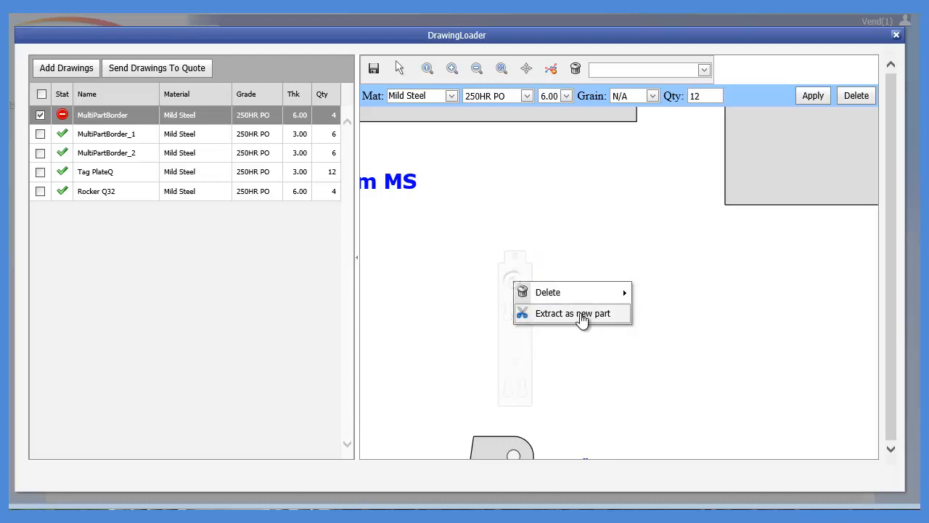
left_click(581, 315)
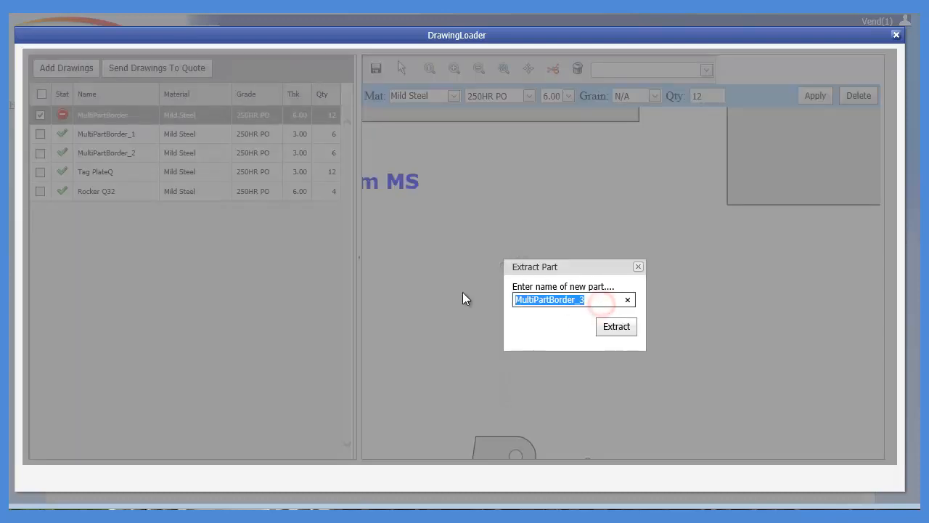
type("Slot plate blah")
left_click(621, 328)
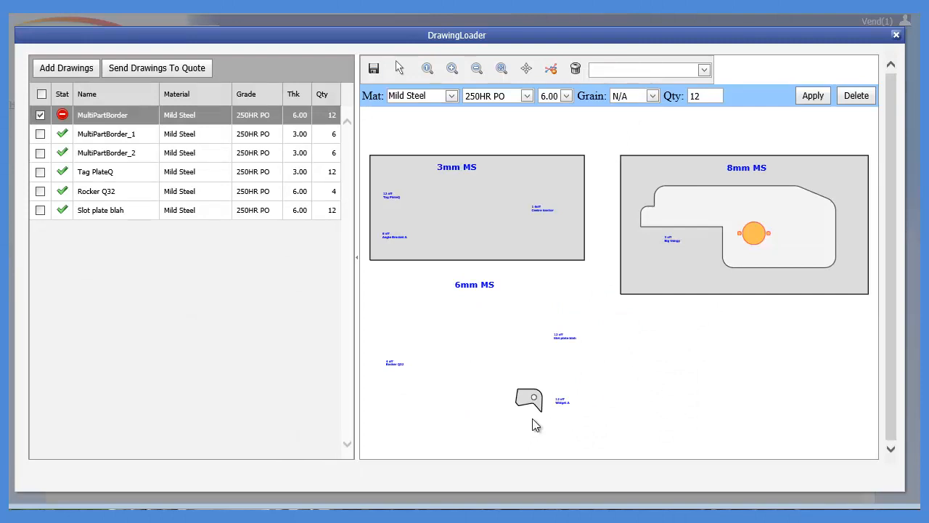
Step: Extract the small one-hole profile from the 6mm MS group as a new part, using its copied label Widget A as the name
scroll(526, 412, "up", 5)
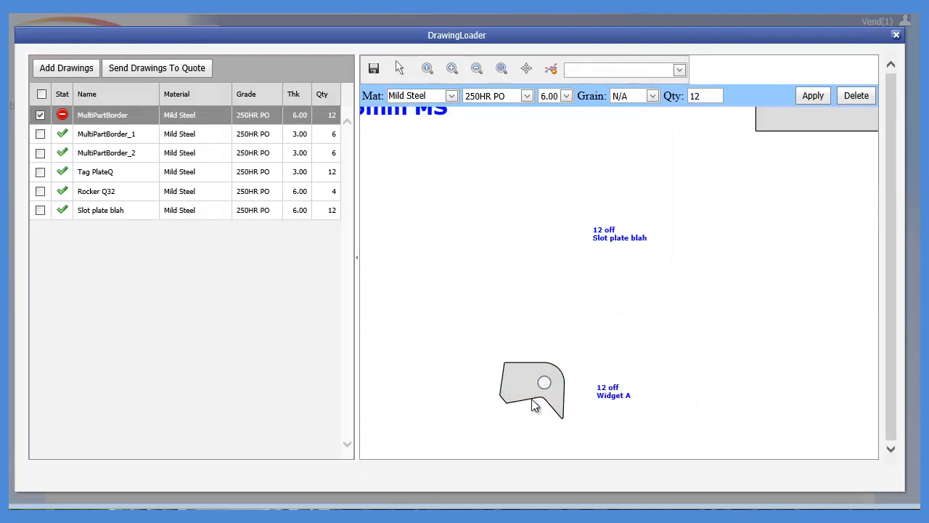
scroll(534, 405, "up", 2)
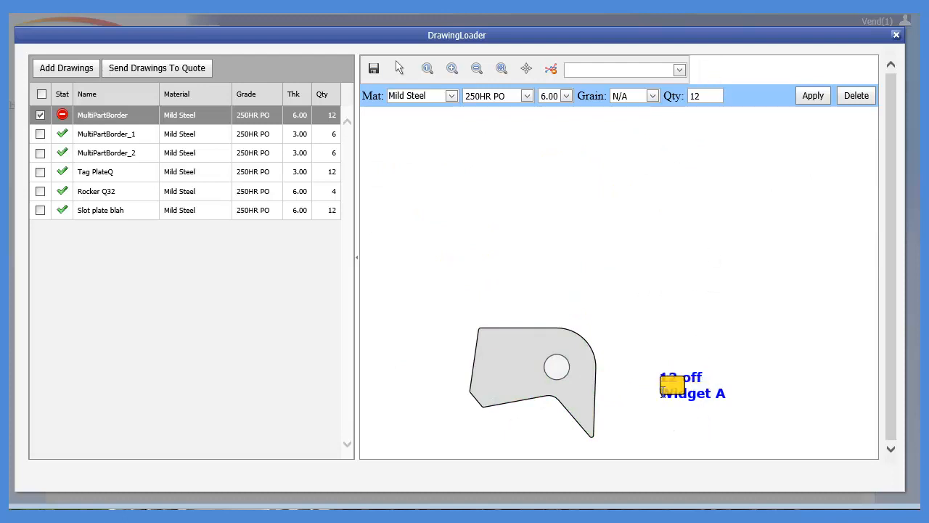
left_click_drag(662, 392, 725, 395)
key("ctrl+c")
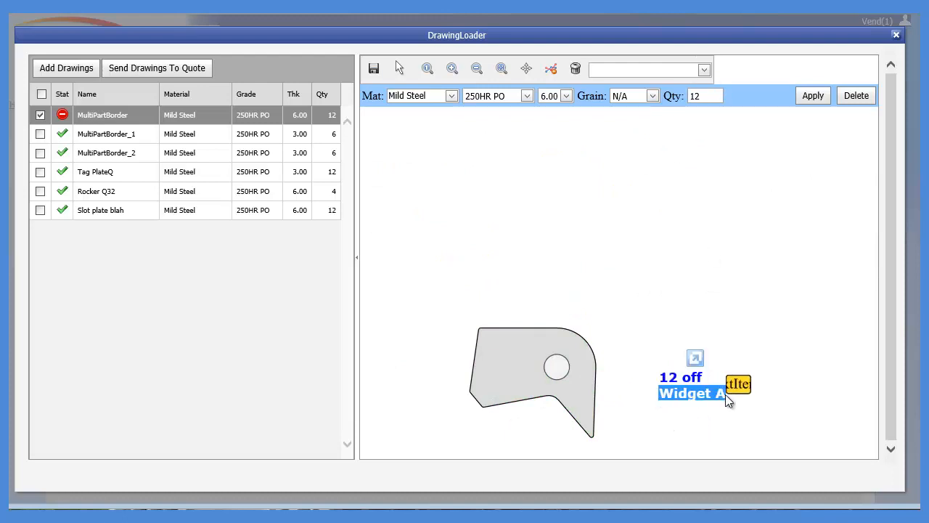
left_click(519, 367)
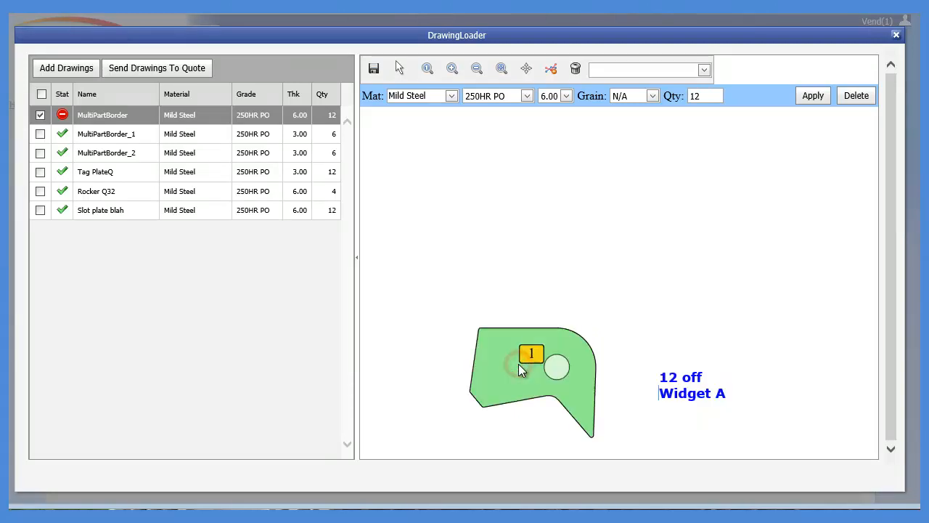
right_click(521, 370)
left_click(574, 398)
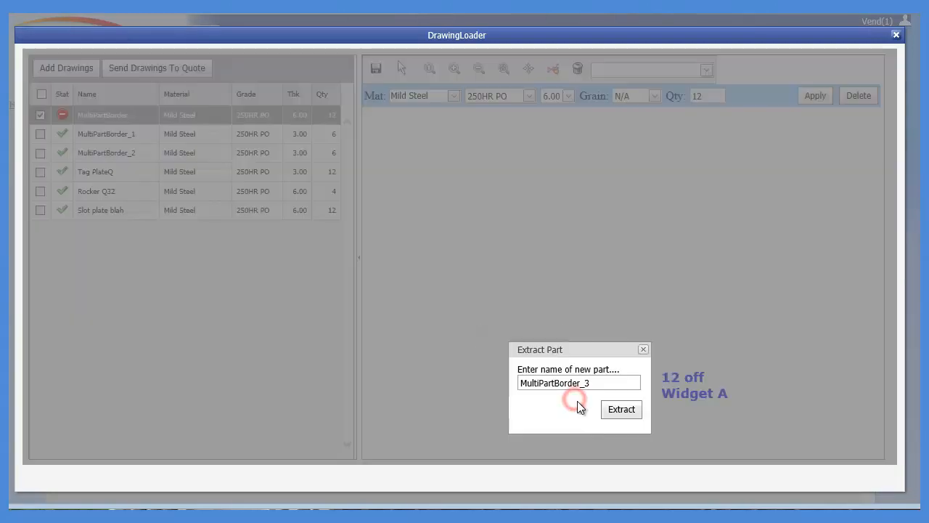
double_click(616, 381)
key("ctrl+v")
left_click(614, 409)
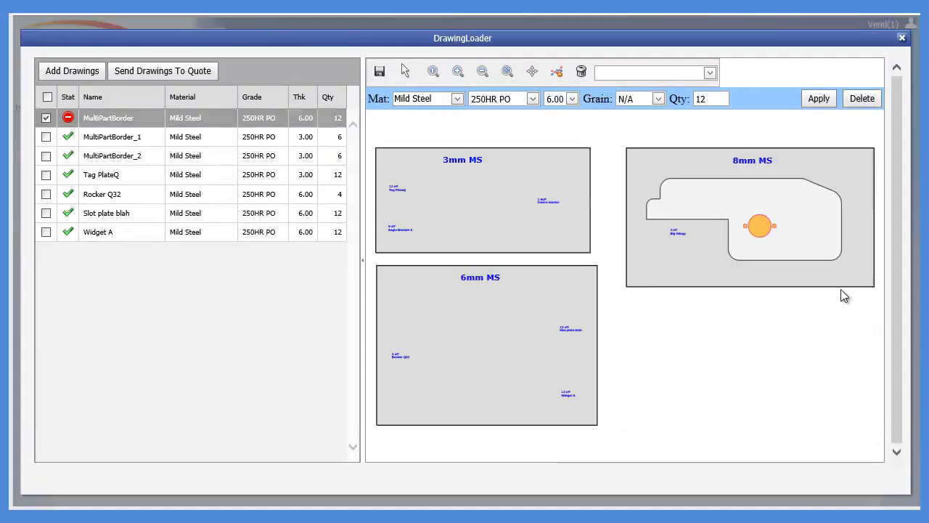
Step: Set the thickness to 8.00 and the quantity to 3 for the part in the 8mm MS group
left_click(881, 144)
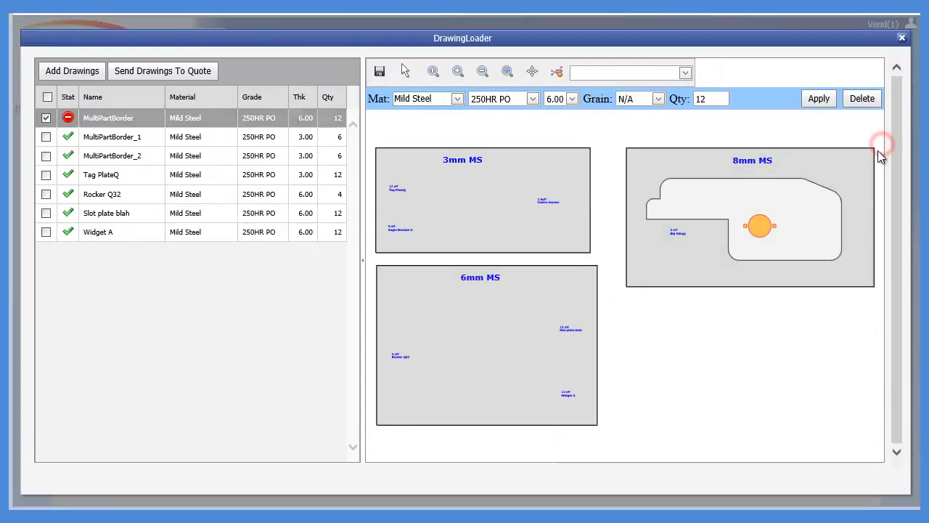
scroll(880, 149, "up", 4)
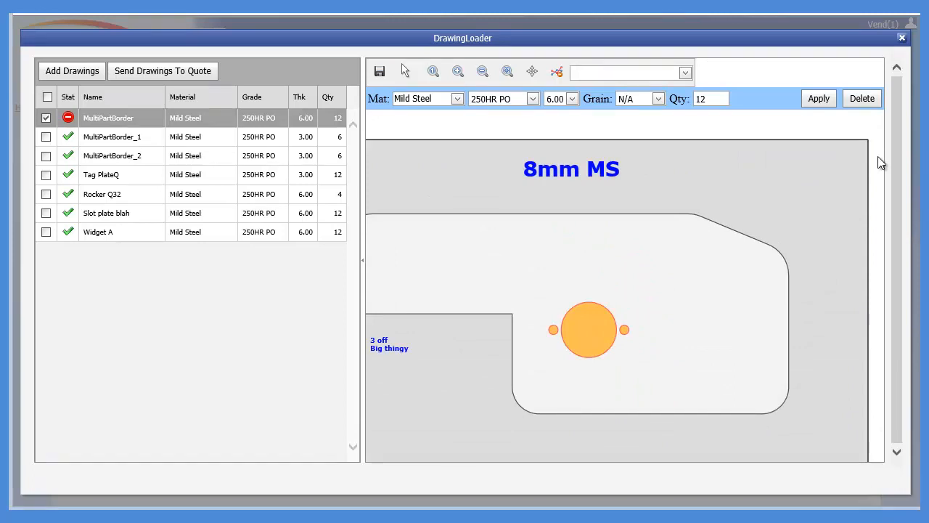
left_click(572, 99)
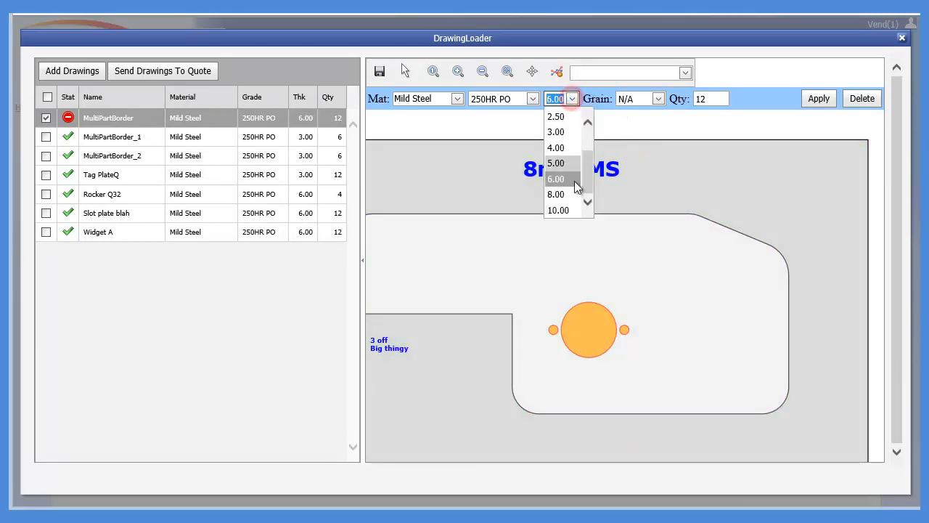
left_click(564, 194)
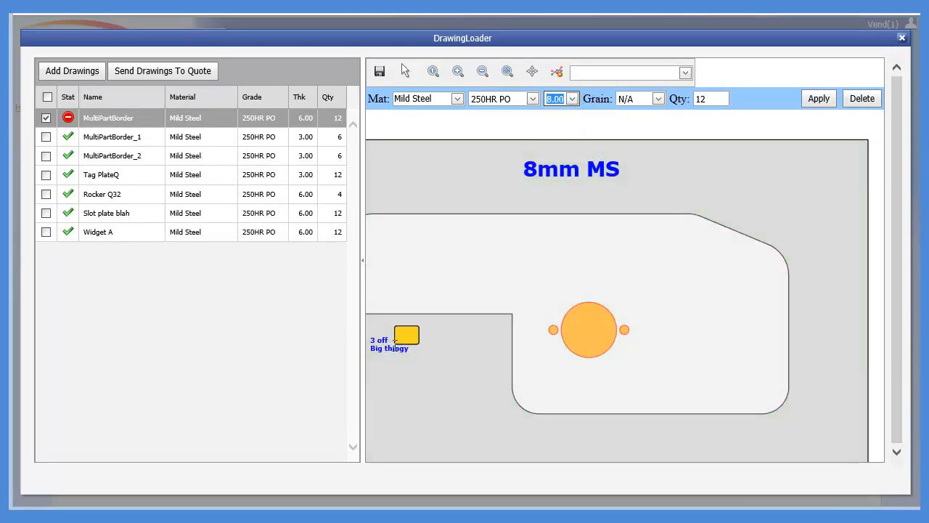
left_click(717, 101)
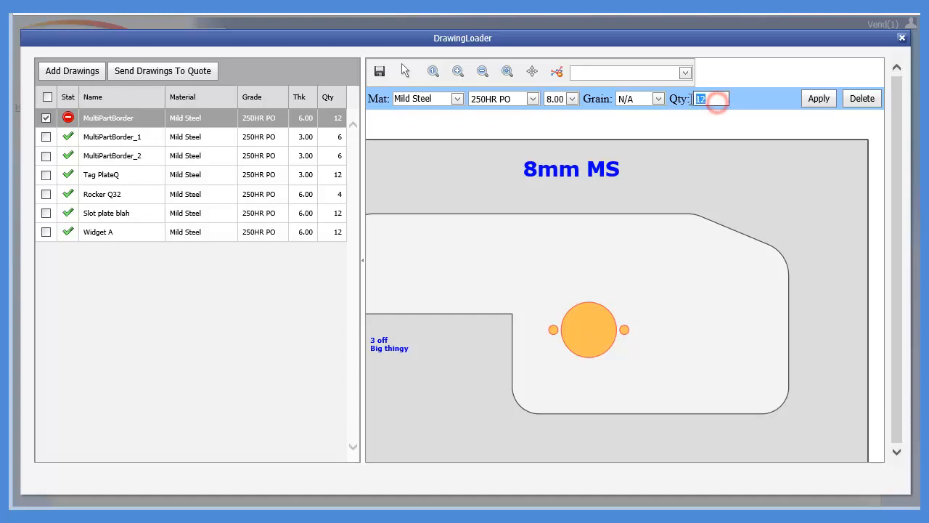
type("3")
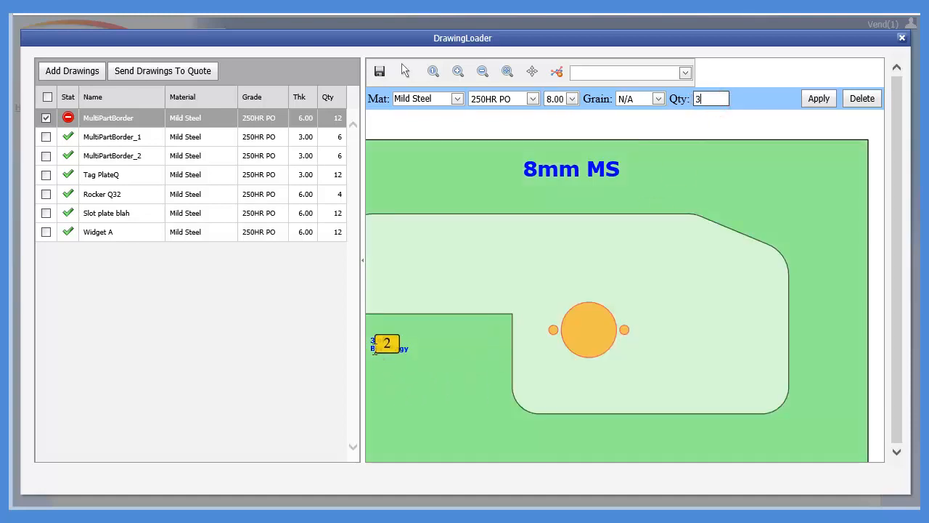
Step: Extract the large stepped profile with three holes from the 8mm MS group as a new part, using its label Big thingy as the name
left_click(374, 347)
left_click_drag(374, 347, 406, 349)
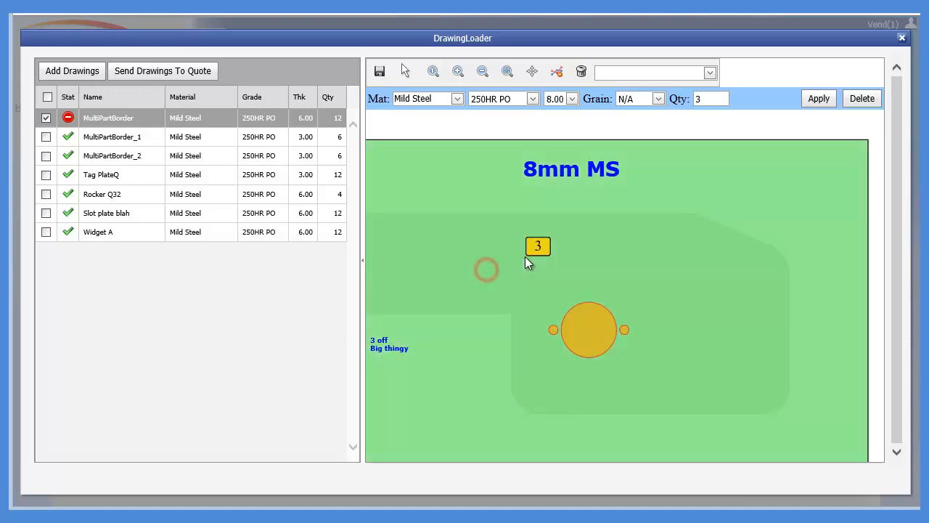
right_click(527, 259)
left_click(575, 288)
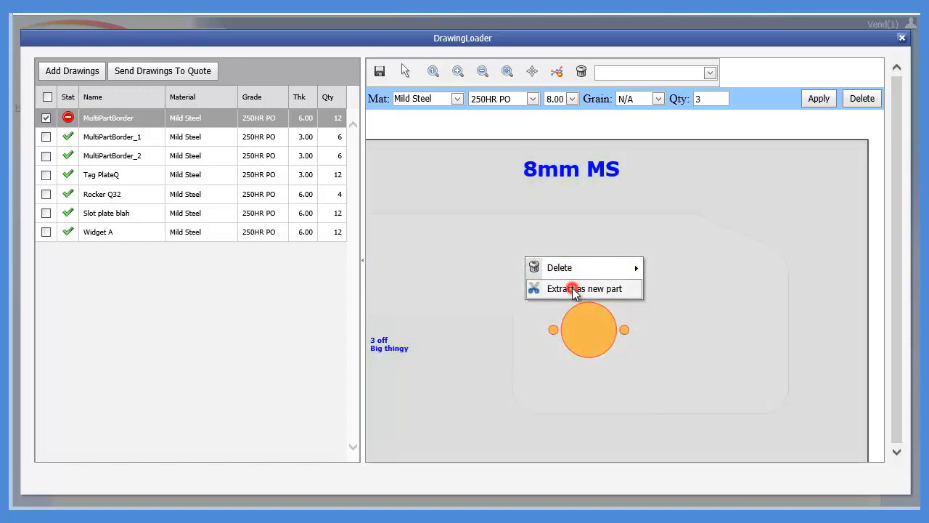
double_click(610, 272)
type("Big thingy")
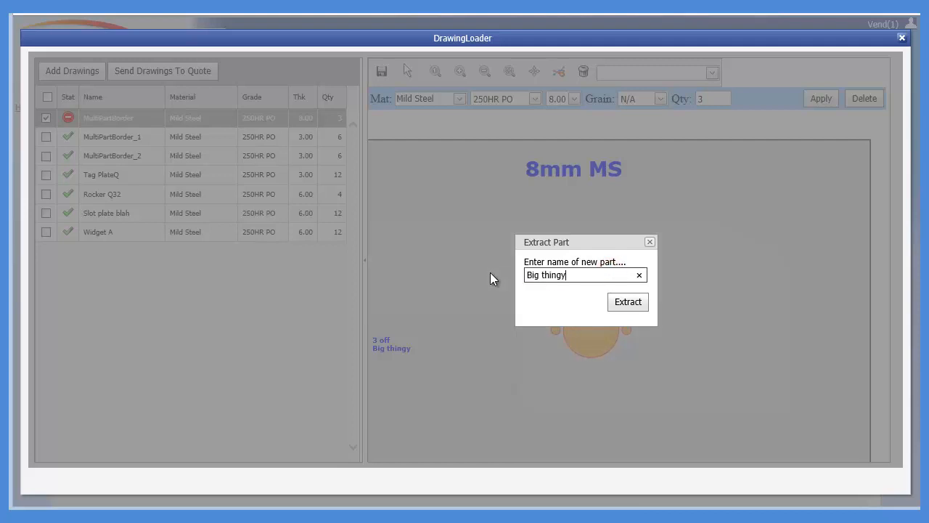
left_click(633, 302)
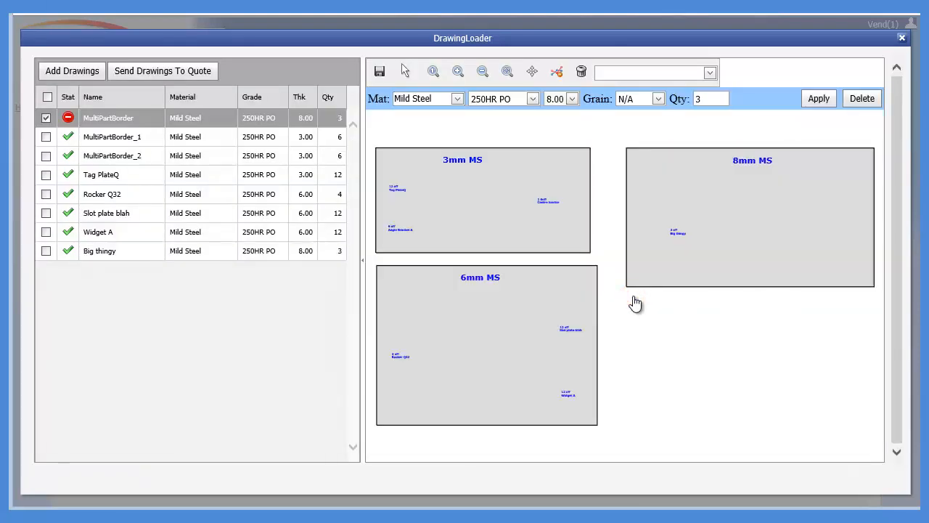
Step: Check the Big thingy, Widget A, Slot plate blah and Rocker Q32 drawings, and delete the emptied MultiPartBorder drawing
left_click(156, 251)
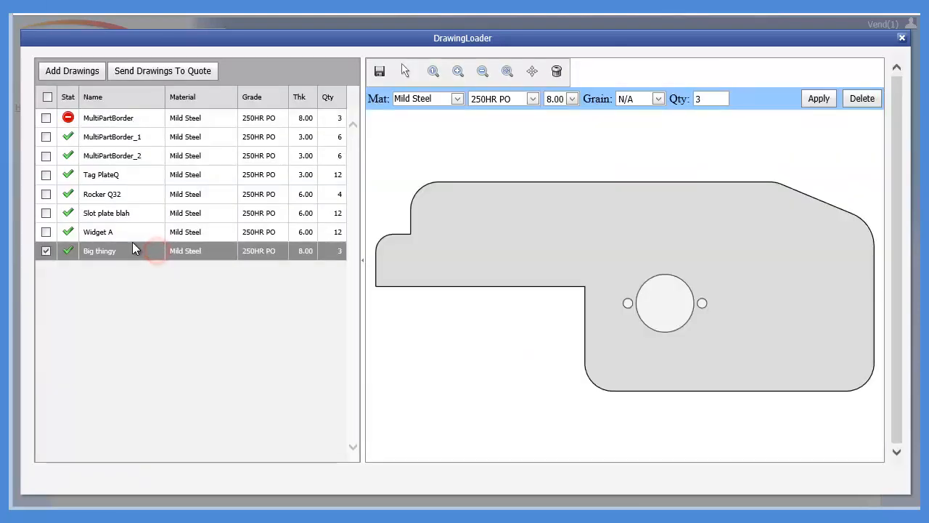
left_click(134, 232)
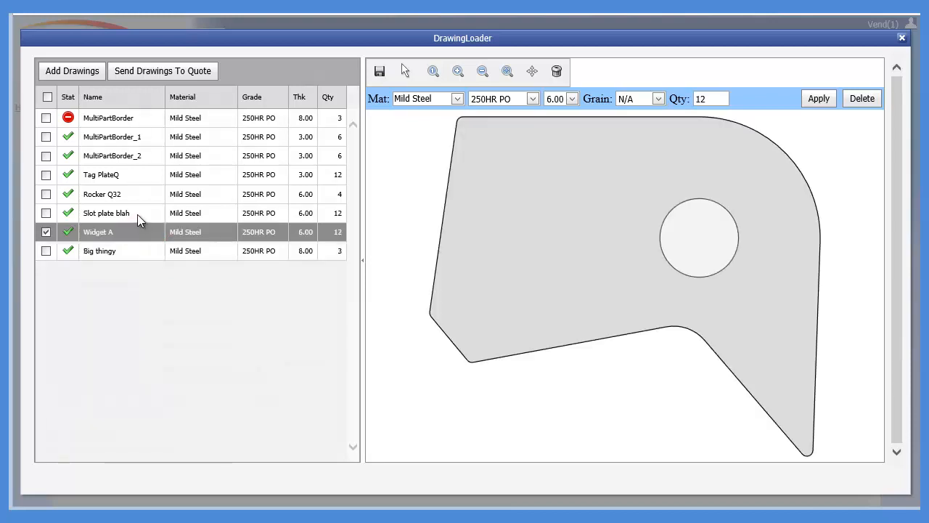
left_click(137, 213)
left_click(145, 193)
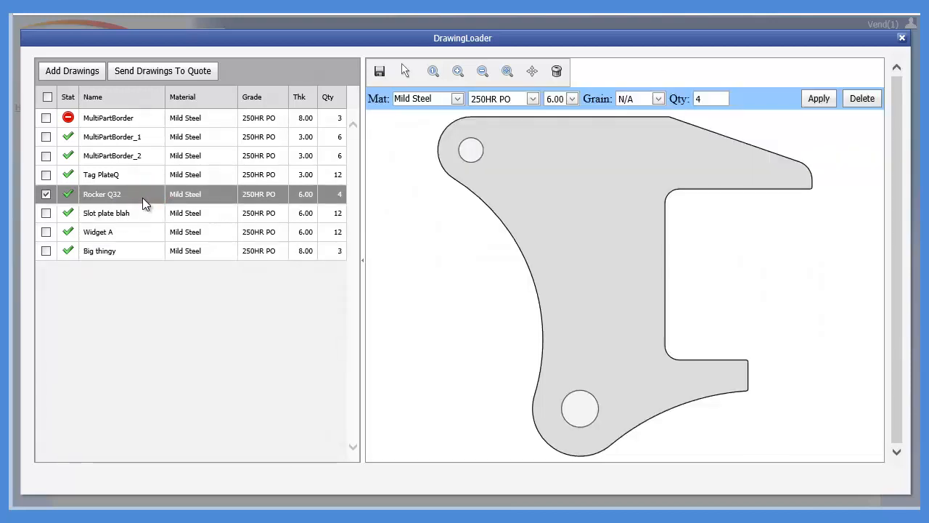
left_click(137, 119)
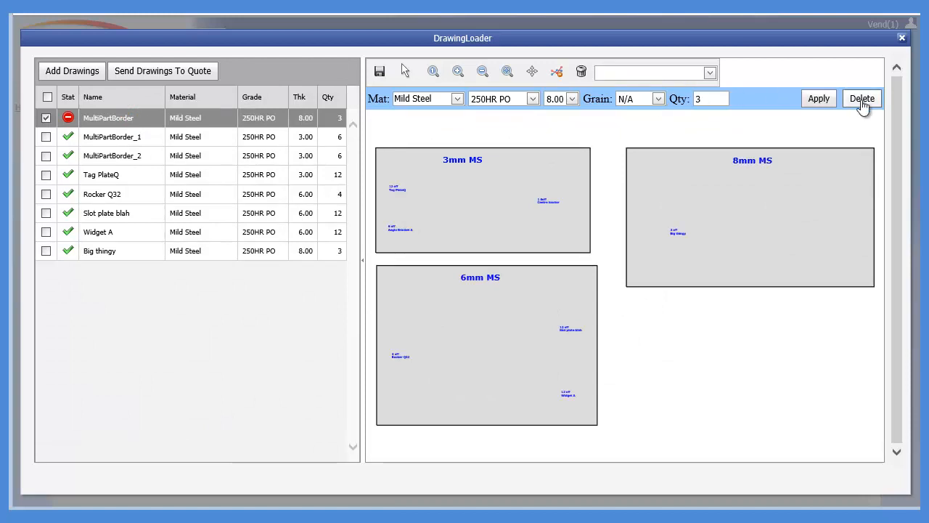
left_click(862, 103)
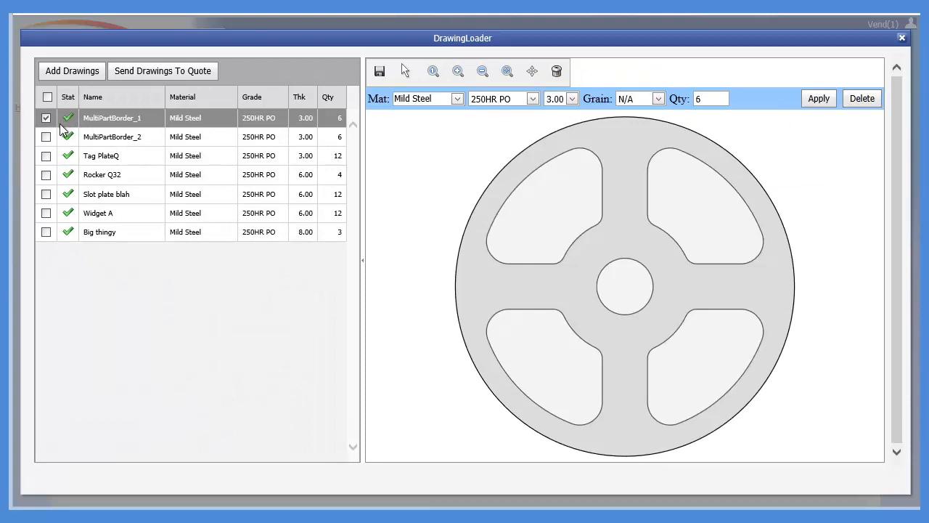
Step: Send the extracted part drawings to the quote and calculate the quote
left_click(137, 74)
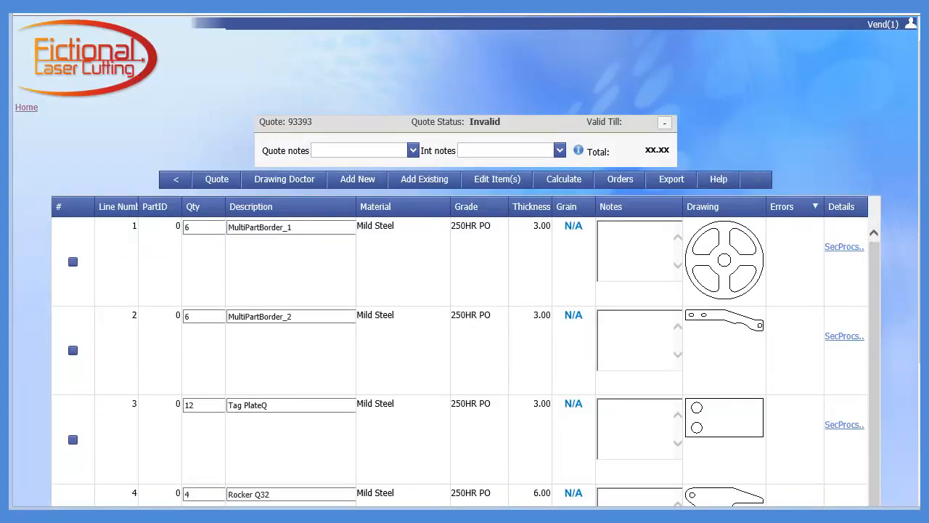
left_click_drag(919, 213, 892, 196)
left_click(572, 184)
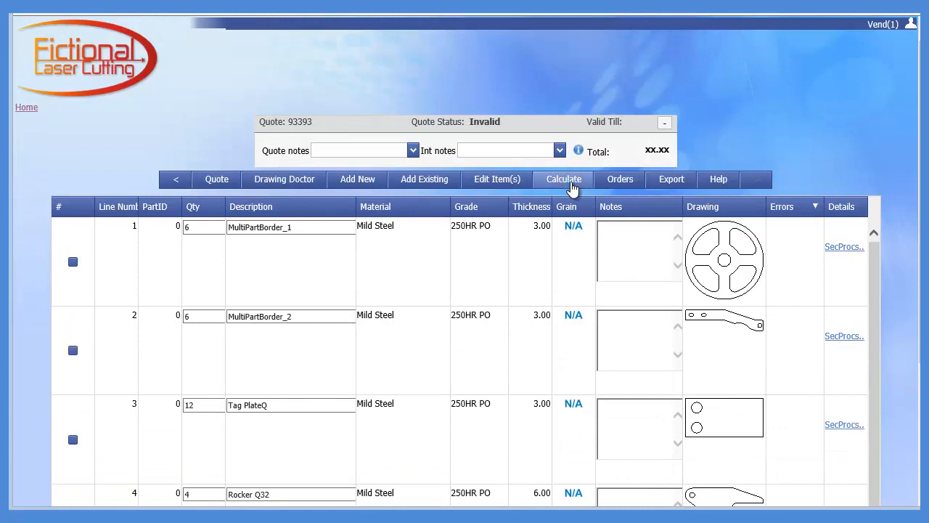